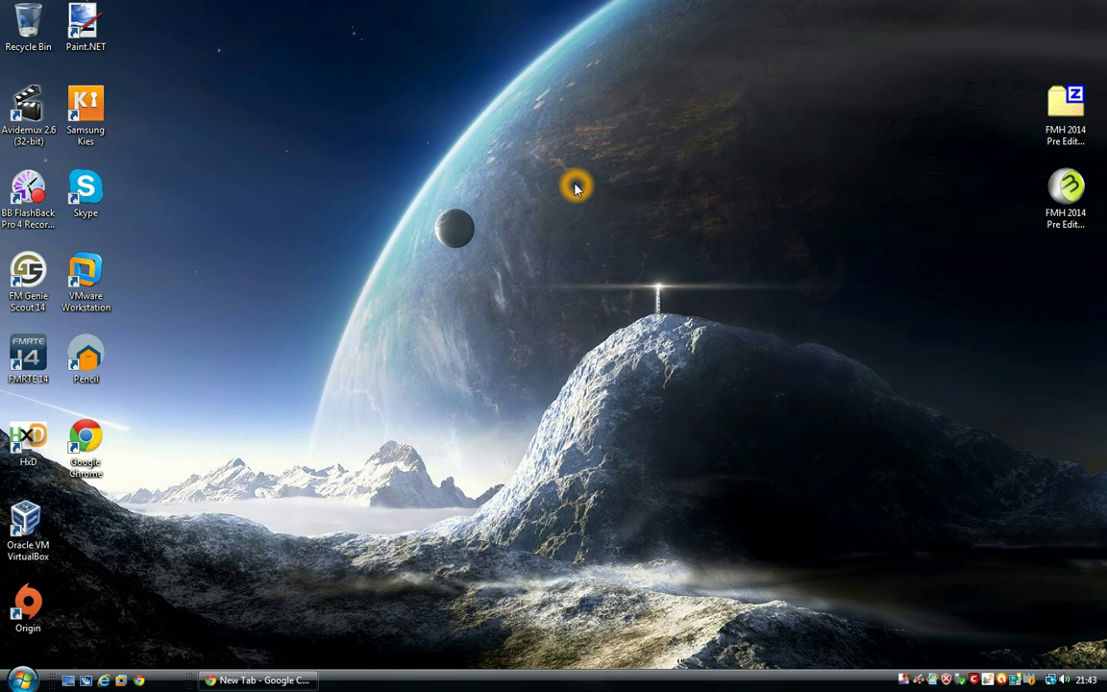
Step: Load the AirDroid dashboard at 192.168.0.5:8888 in the new Chrome tab
left_click(258, 679)
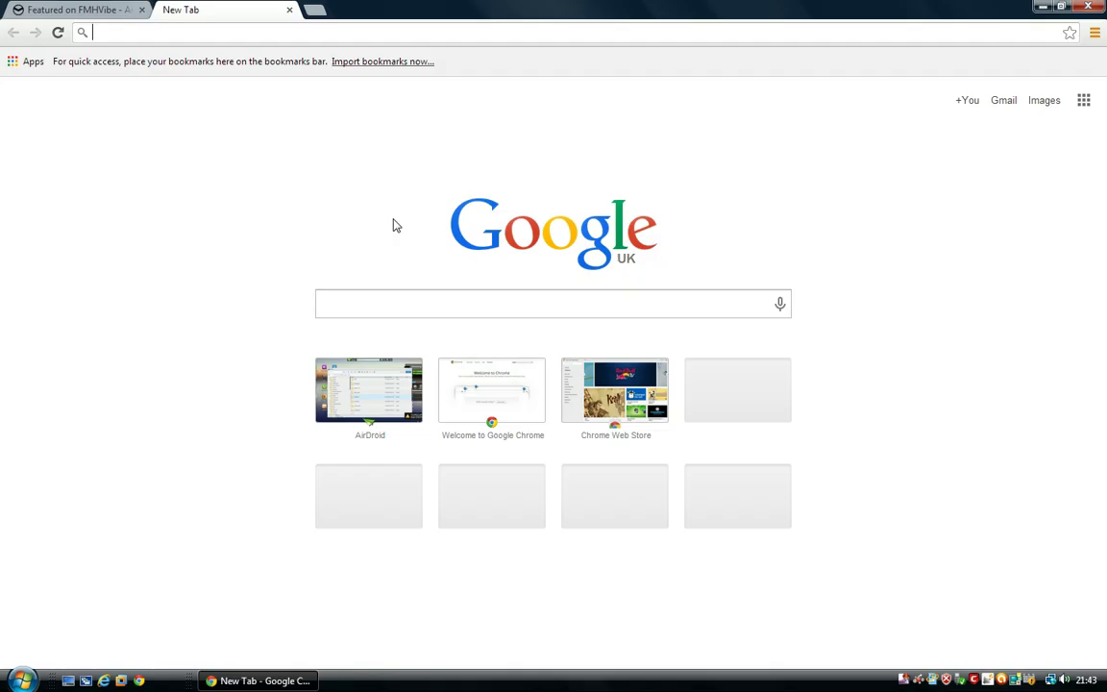
left_click(257, 33)
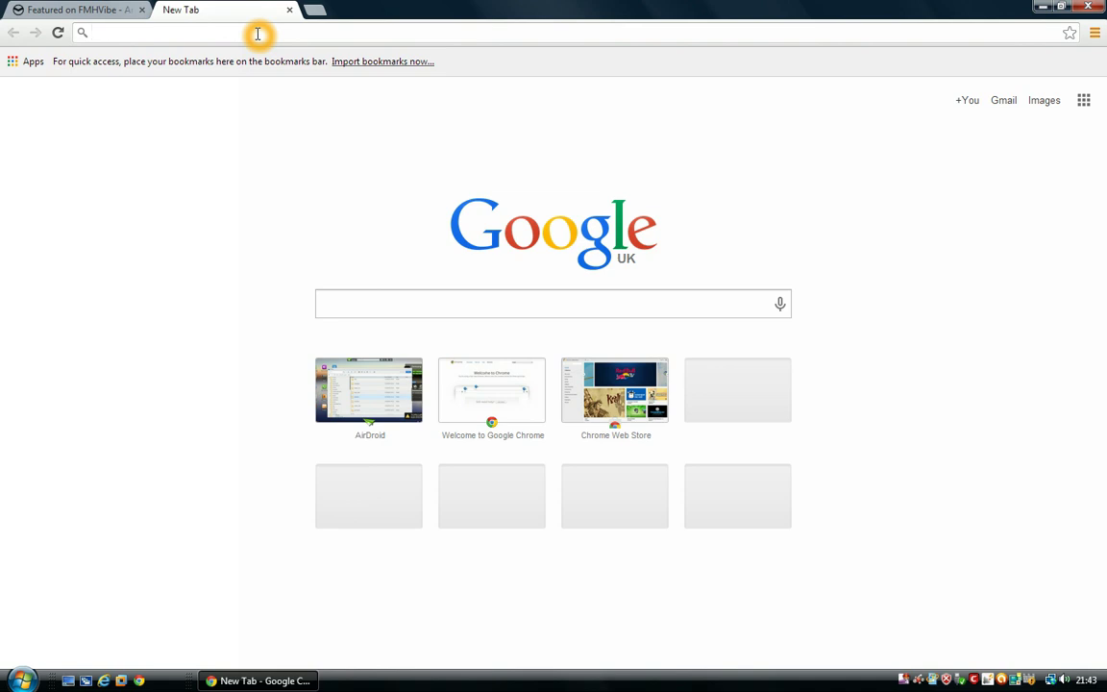
type("192.1")
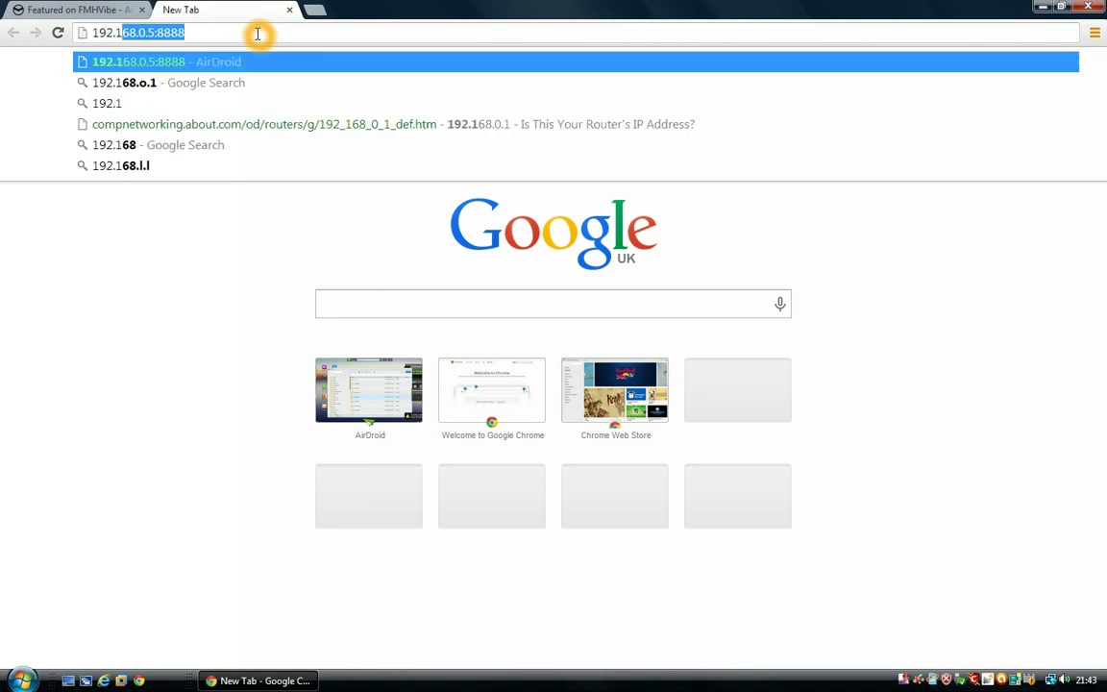
type("68..")
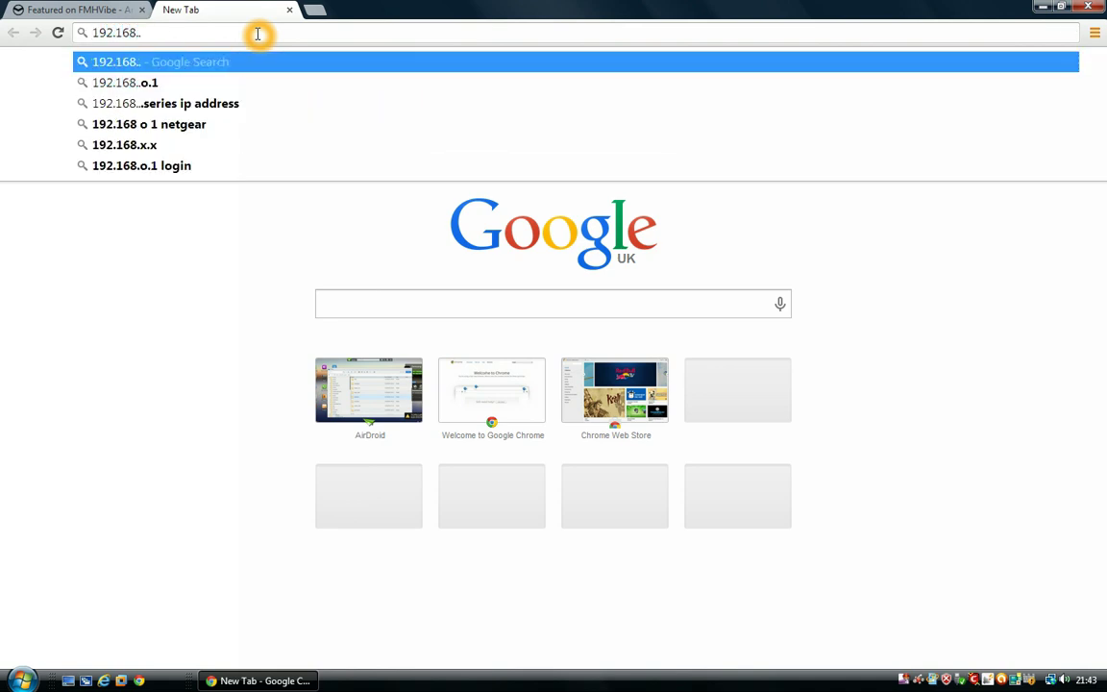
key("BackSpace")
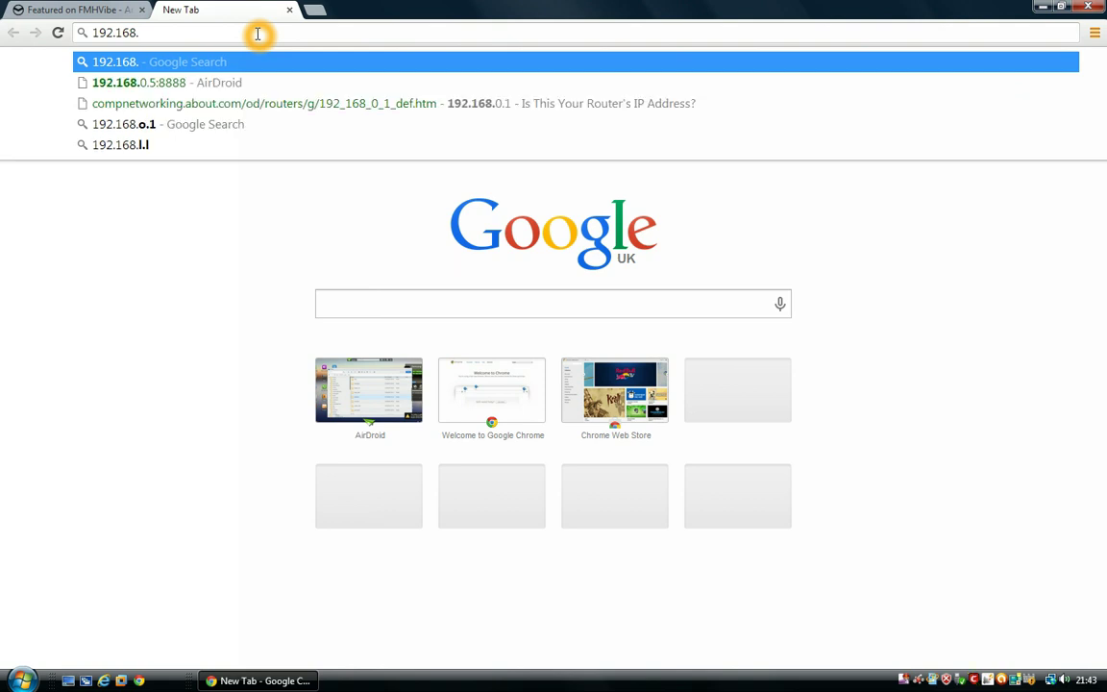
type("0.5:8888")
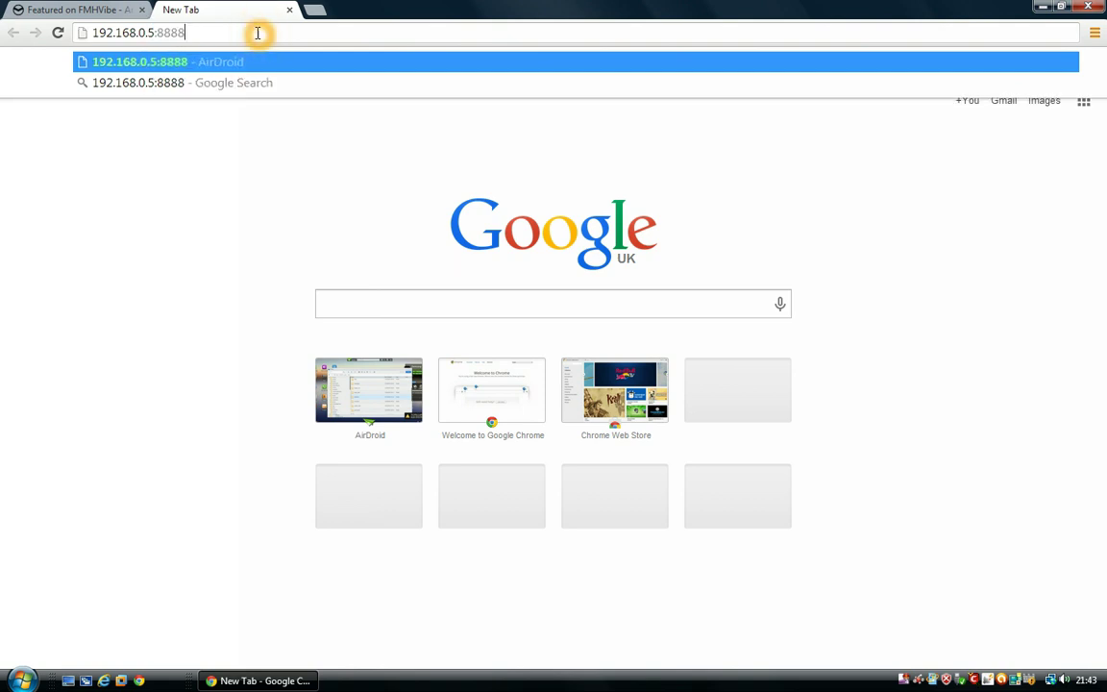
key("Return")
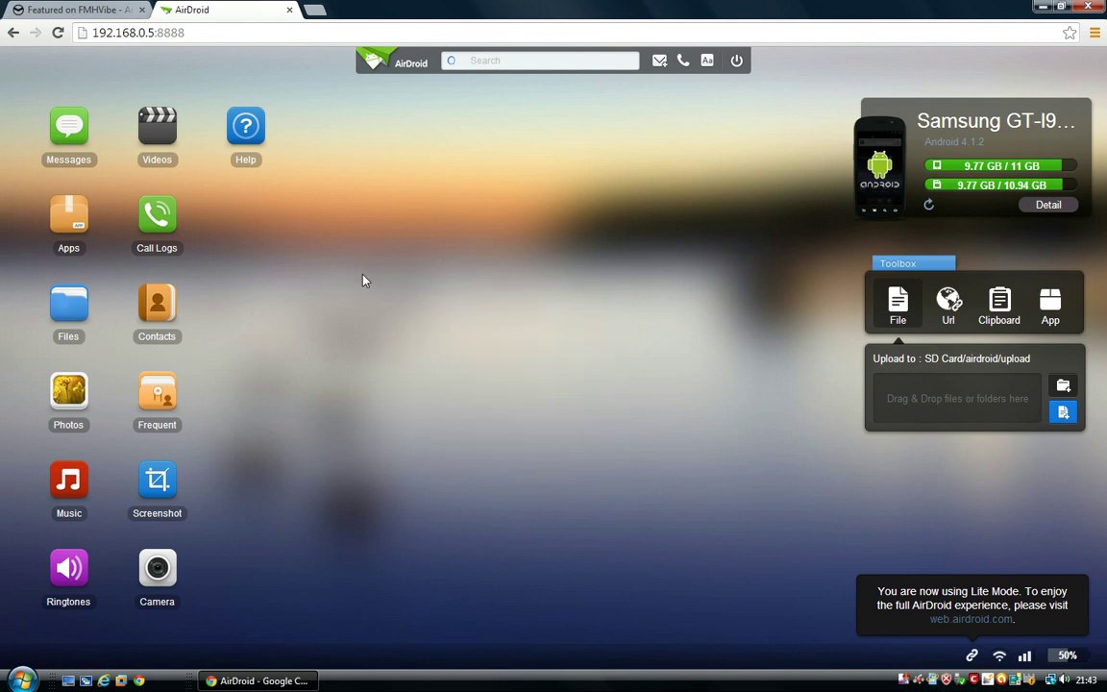
Step: Browse the phone's files to SD Card/fmh2014_data/data
left_click(78, 315)
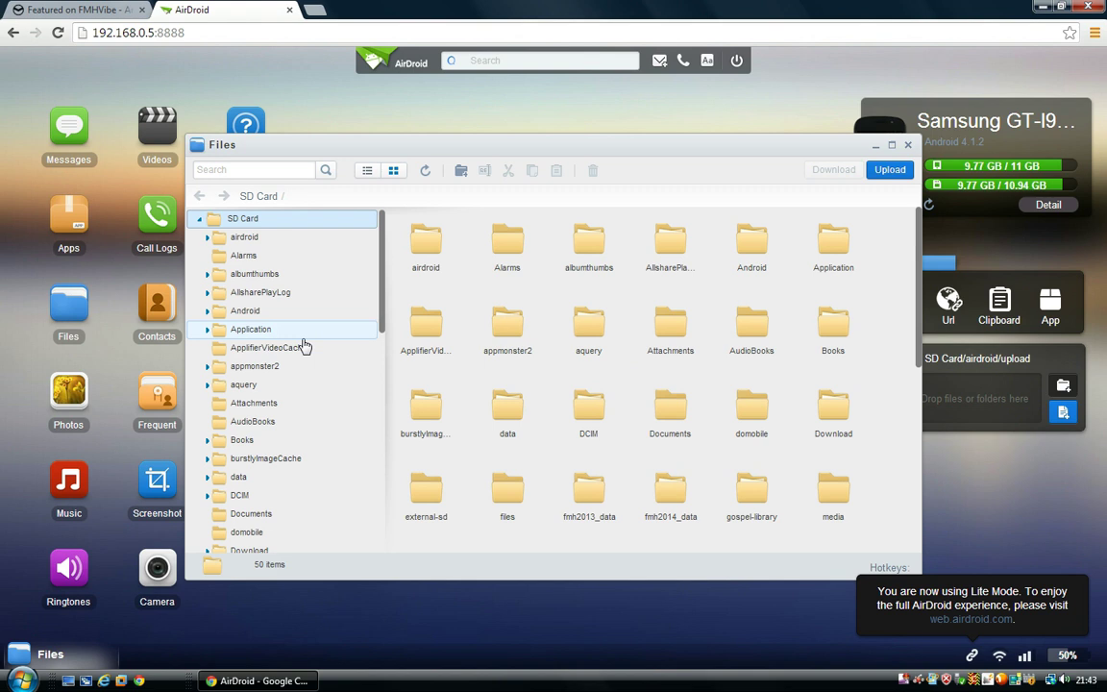
left_click_drag(919, 247, 916, 317)
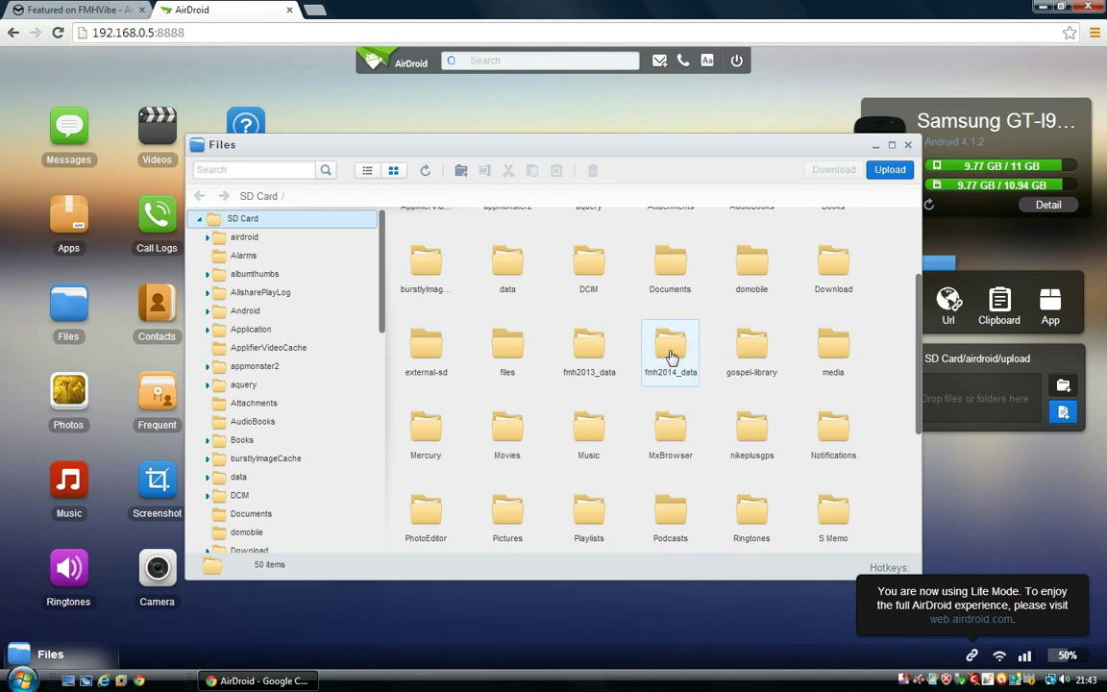
left_click(672, 358)
double_click(672, 357)
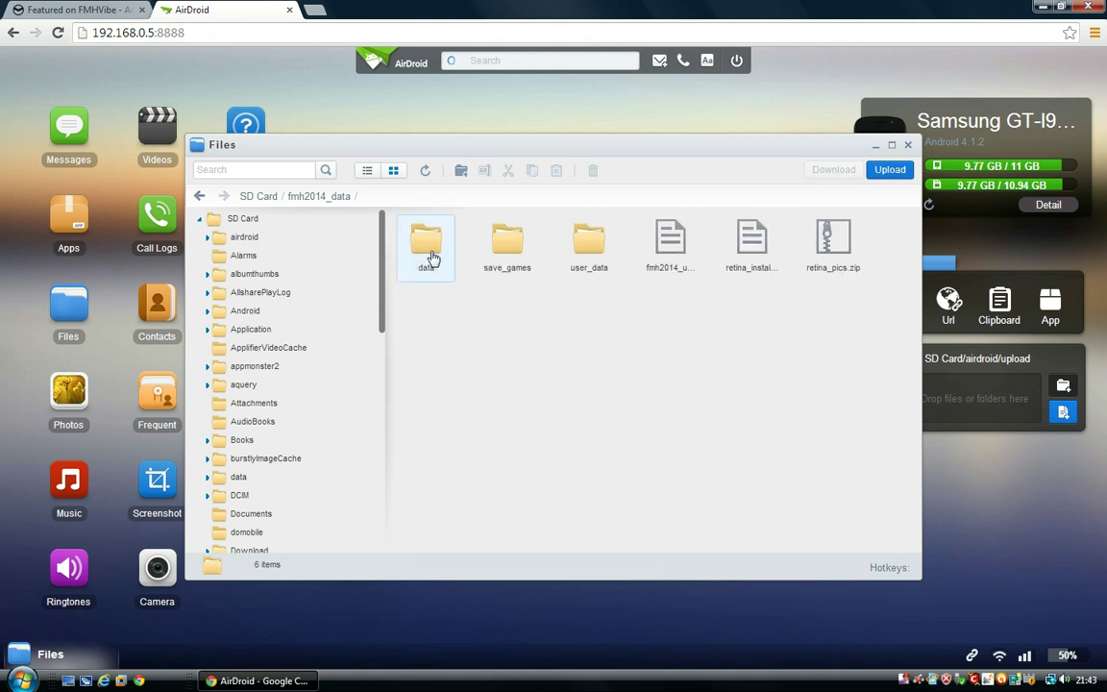
double_click(426, 247)
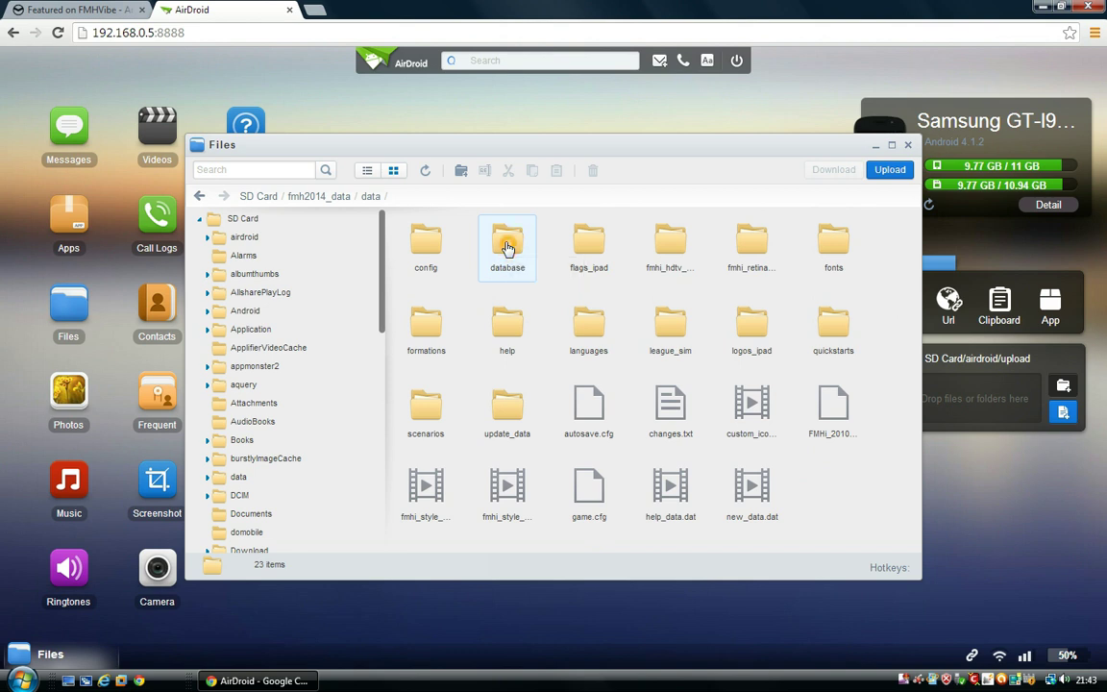
Step: Download the database folder from the phone as a ZIP
right_click(510, 246)
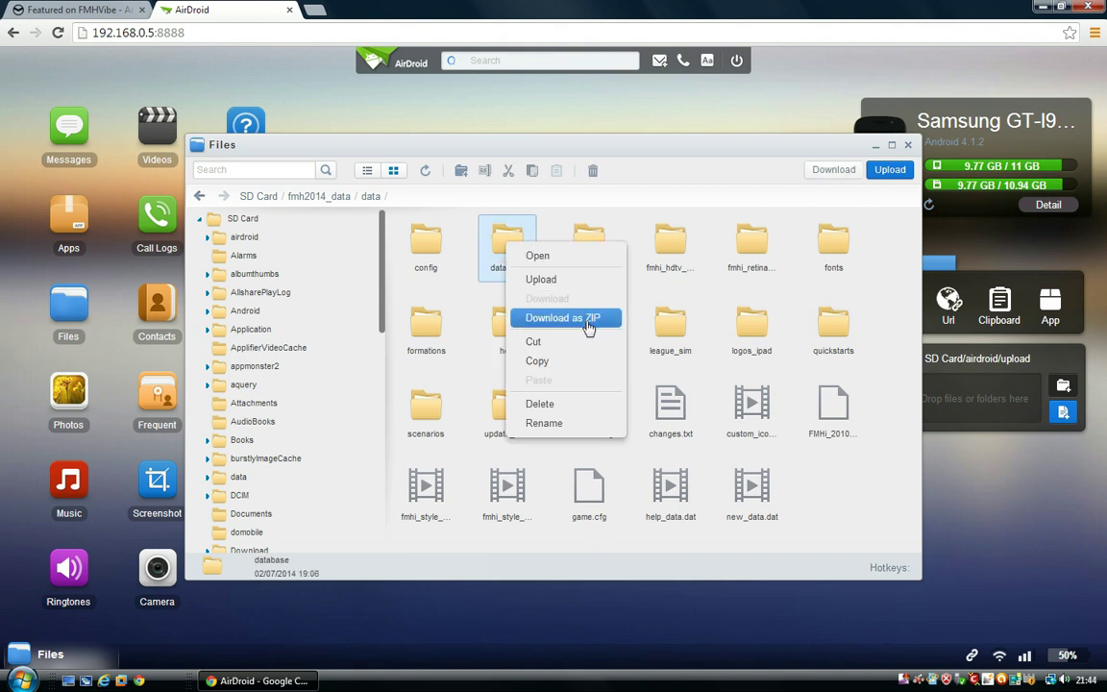
left_click(592, 317)
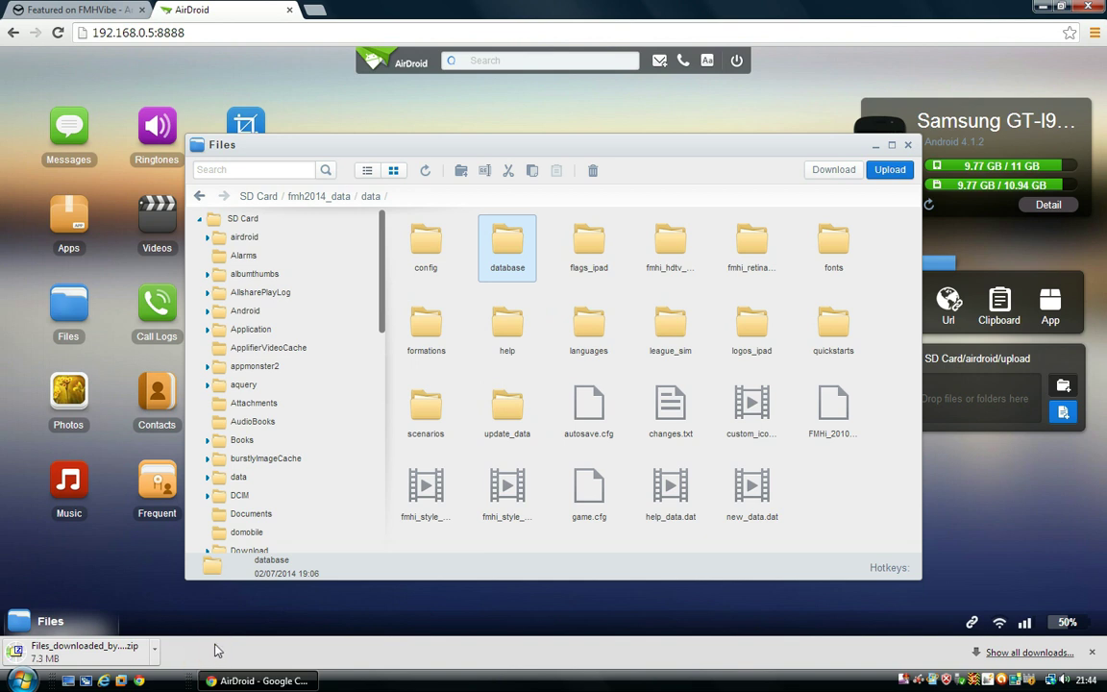
mouse_move(252, 685)
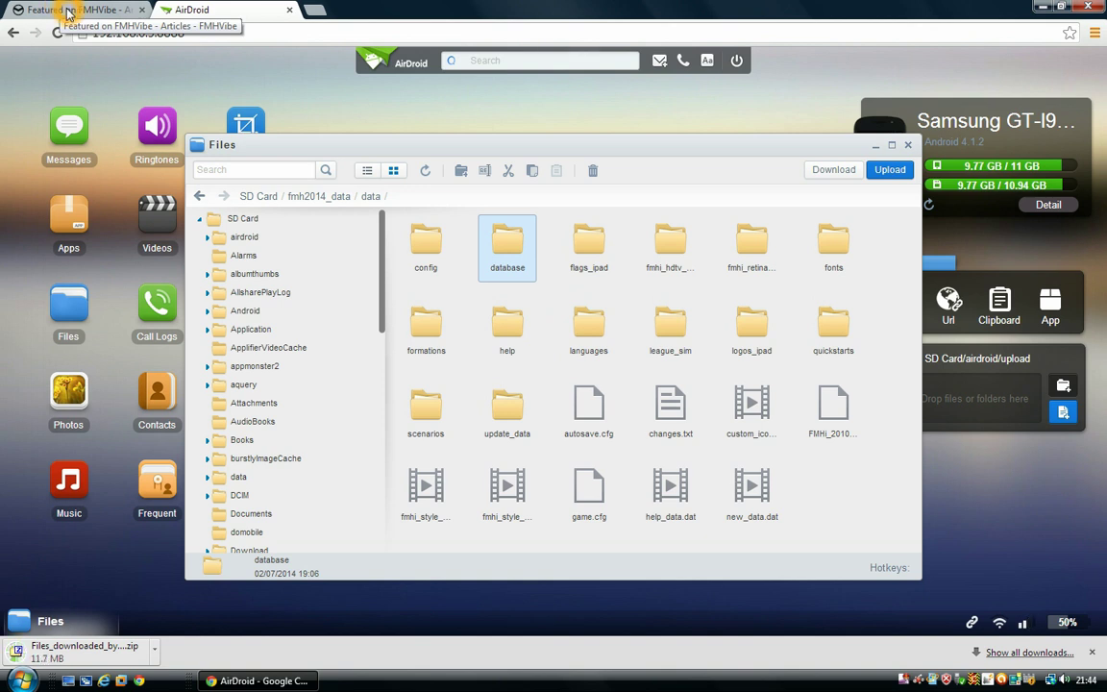
Step: Go to the FMHVibe site's Downloads page
left_click(67, 11)
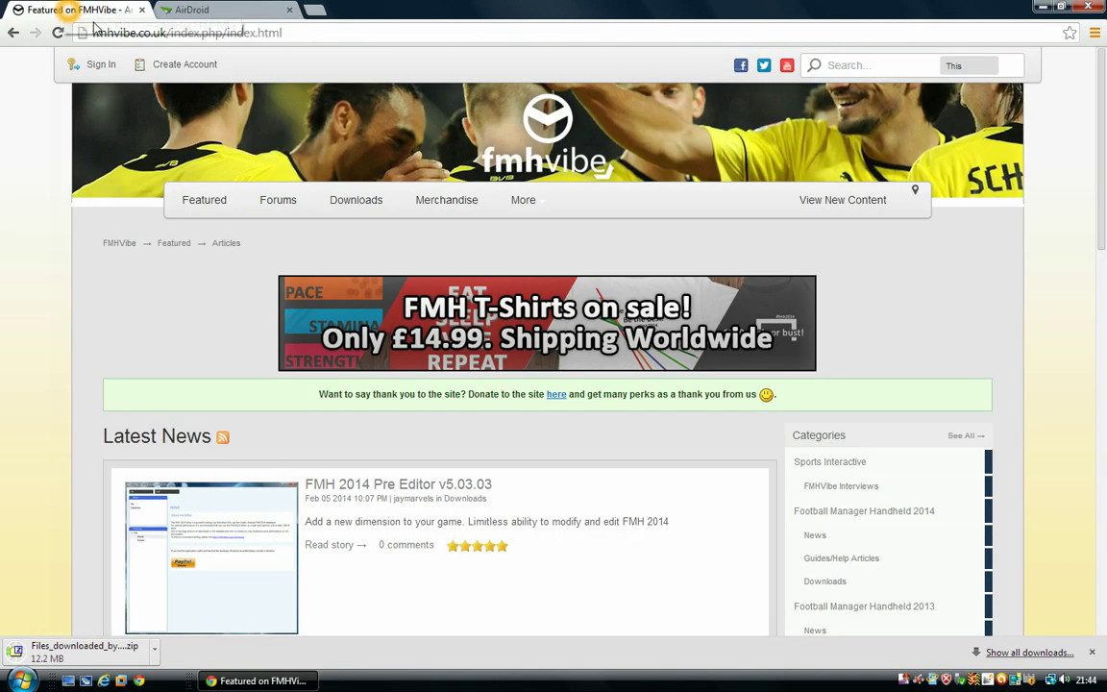
left_click(169, 377)
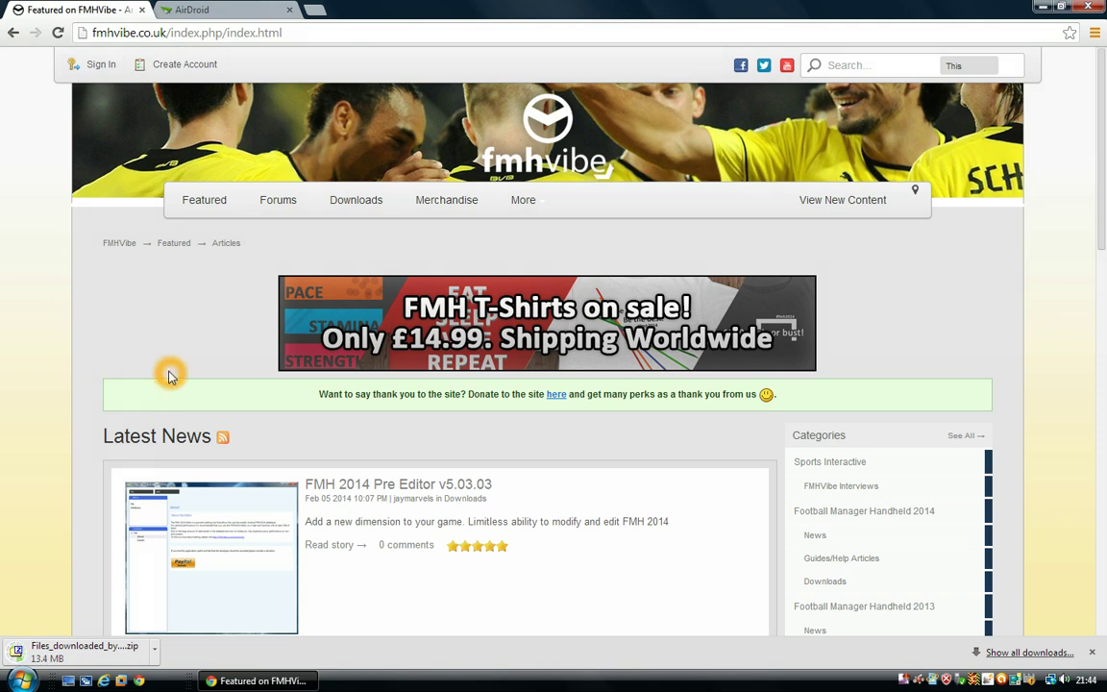
left_click(343, 204)
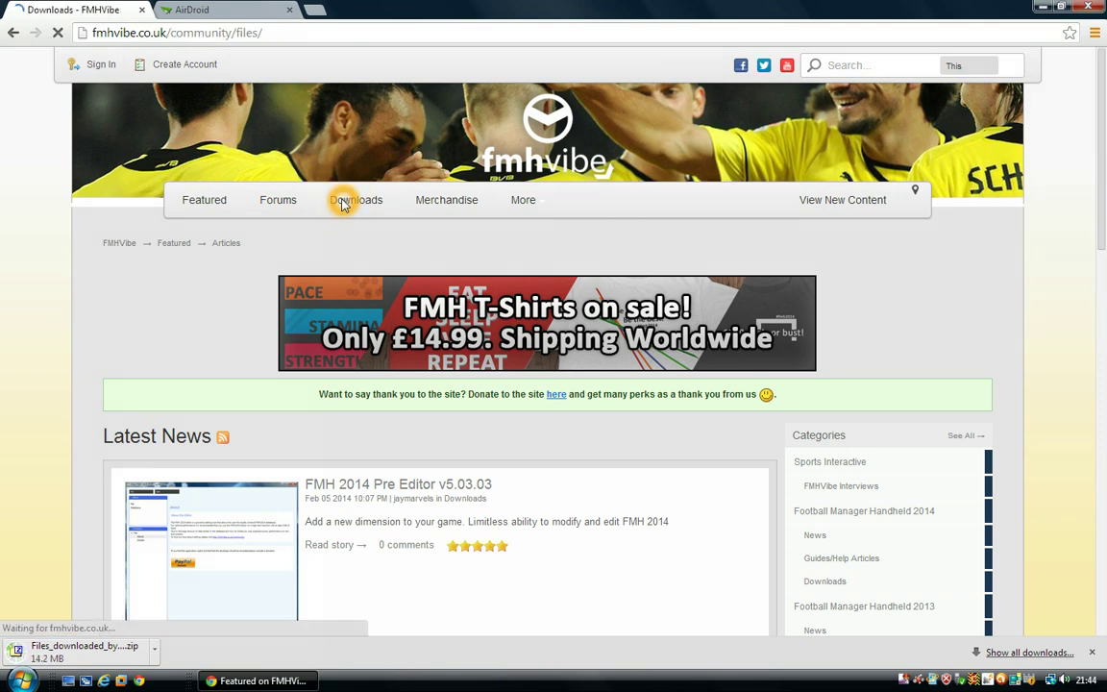
scroll(320, 346, "down", 3)
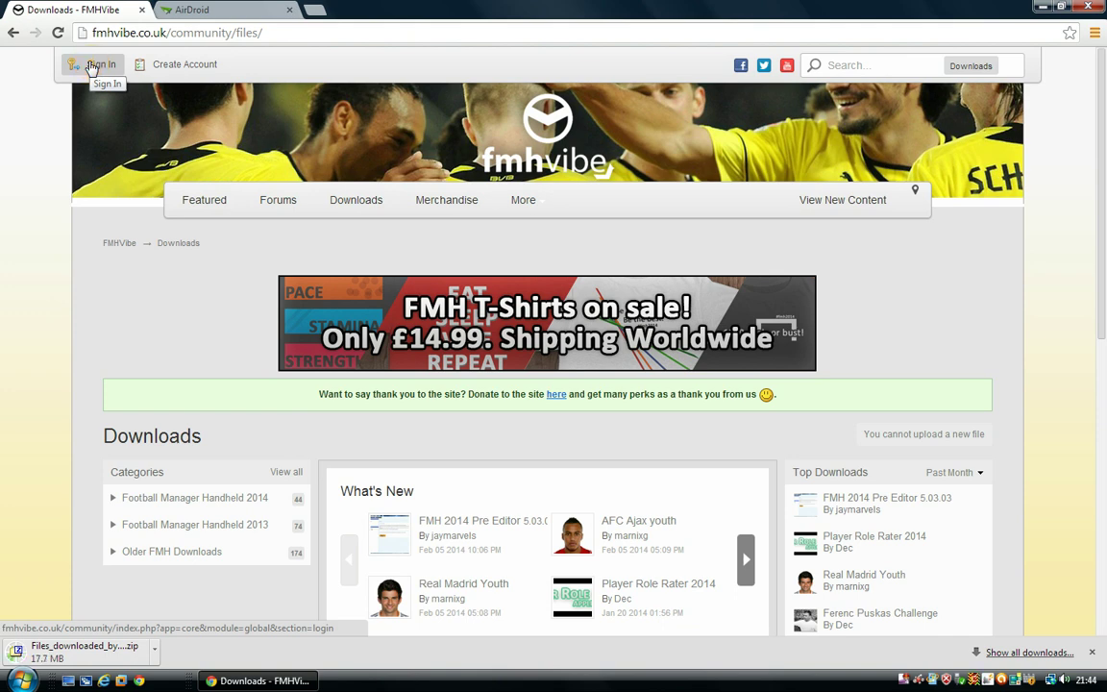
Step: Sign in to FMHVibe with the account username and password
left_click(91, 65)
left_click(515, 211)
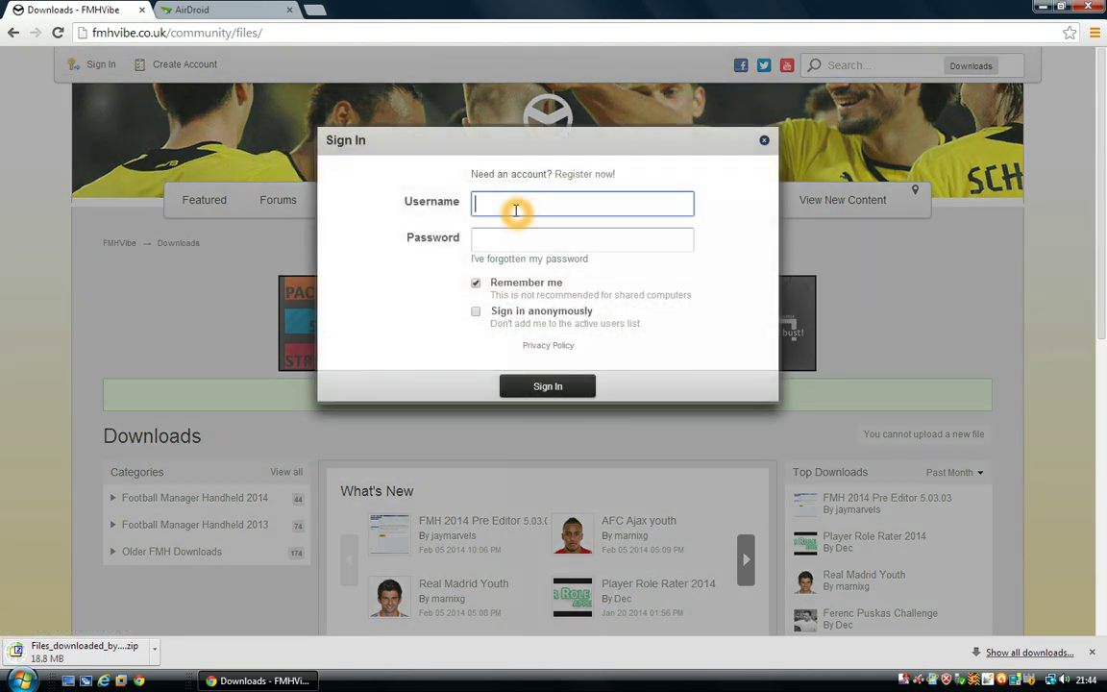
key("Tab")
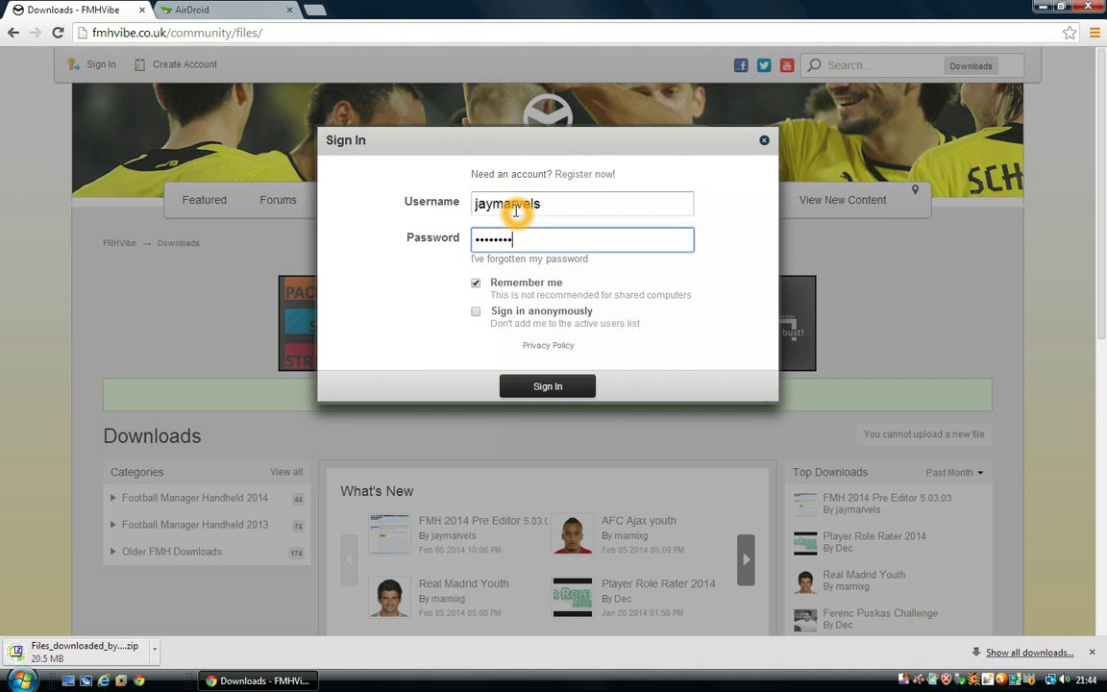
key("Return")
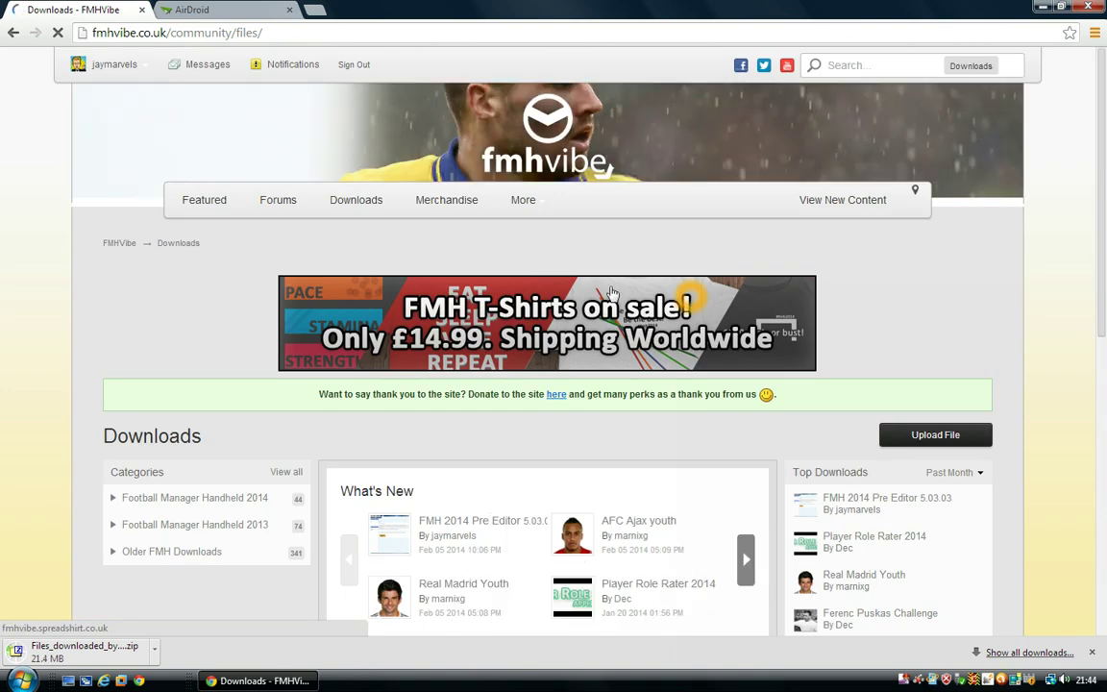
Step: Navigate Football Manager Handheld 2014 > Save Editor + Modifications to the FMH 2014 Pre Editor file page
scroll(313, 357, "down", 4)
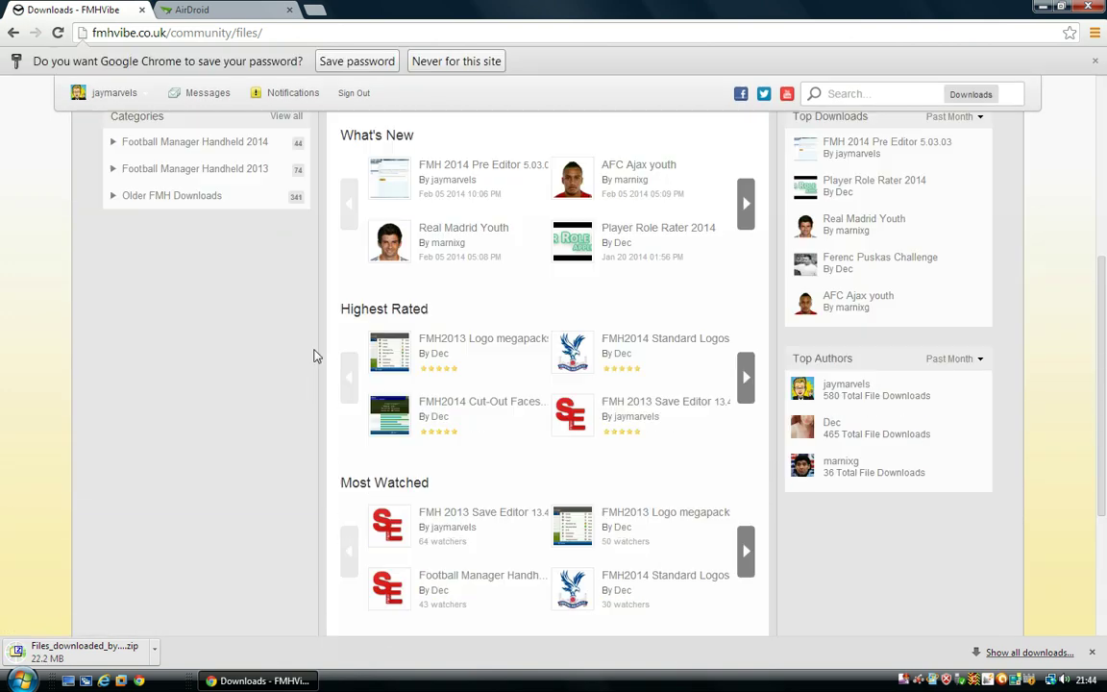
scroll(315, 353, "up", 3)
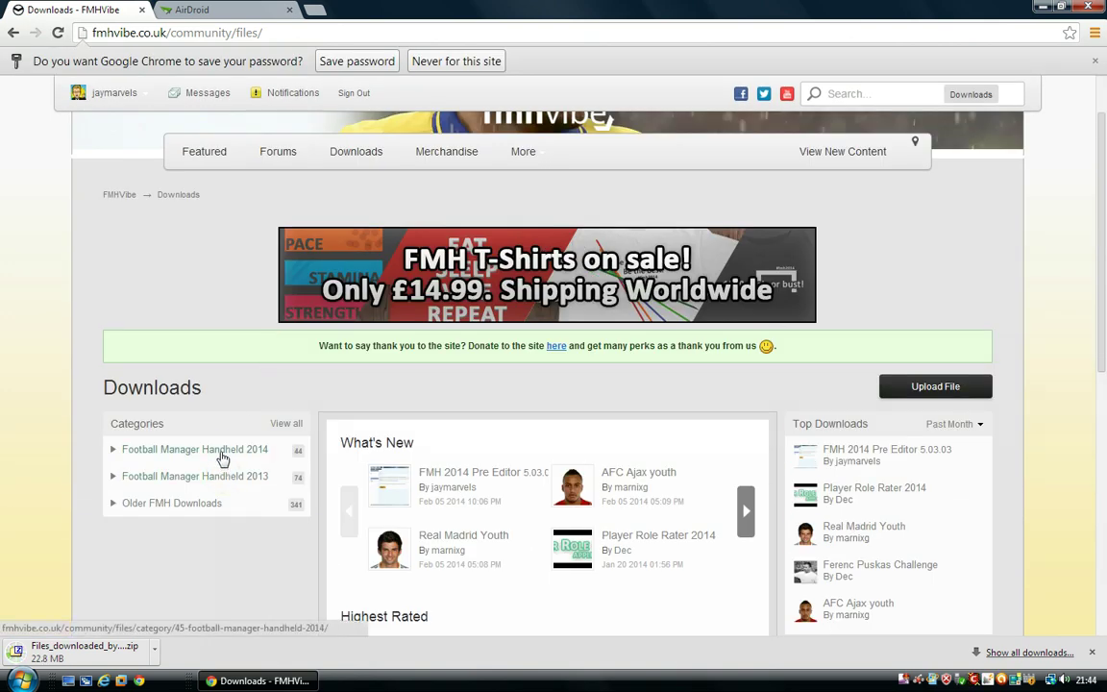
left_click(221, 452)
scroll(399, 380, "down", 3)
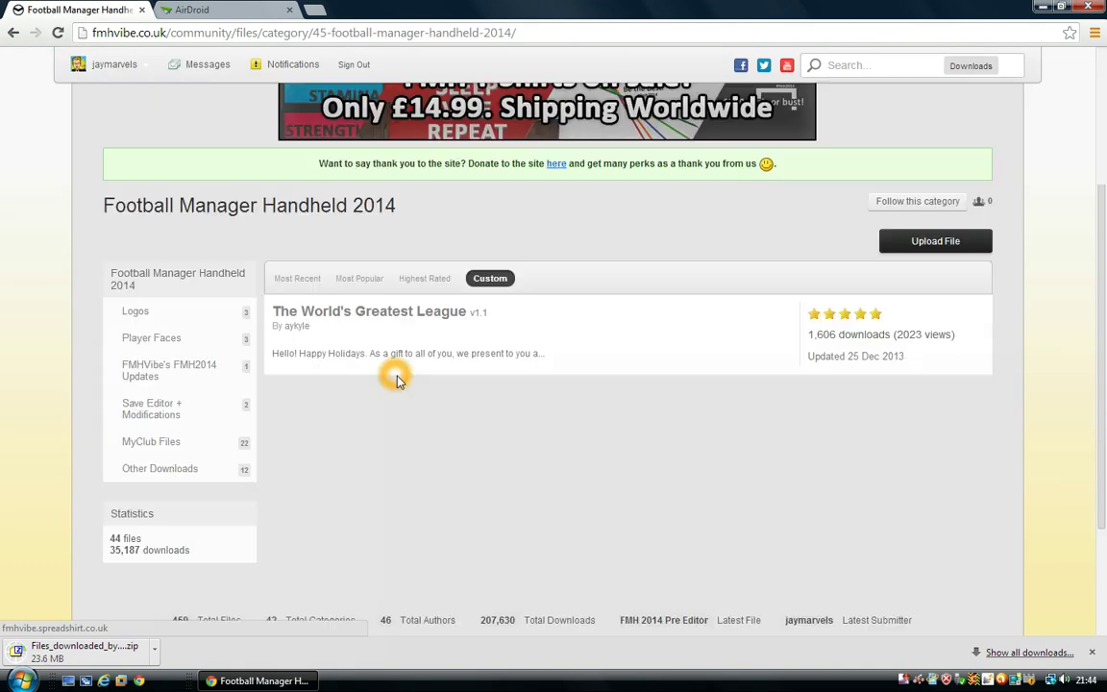
left_click(142, 410)
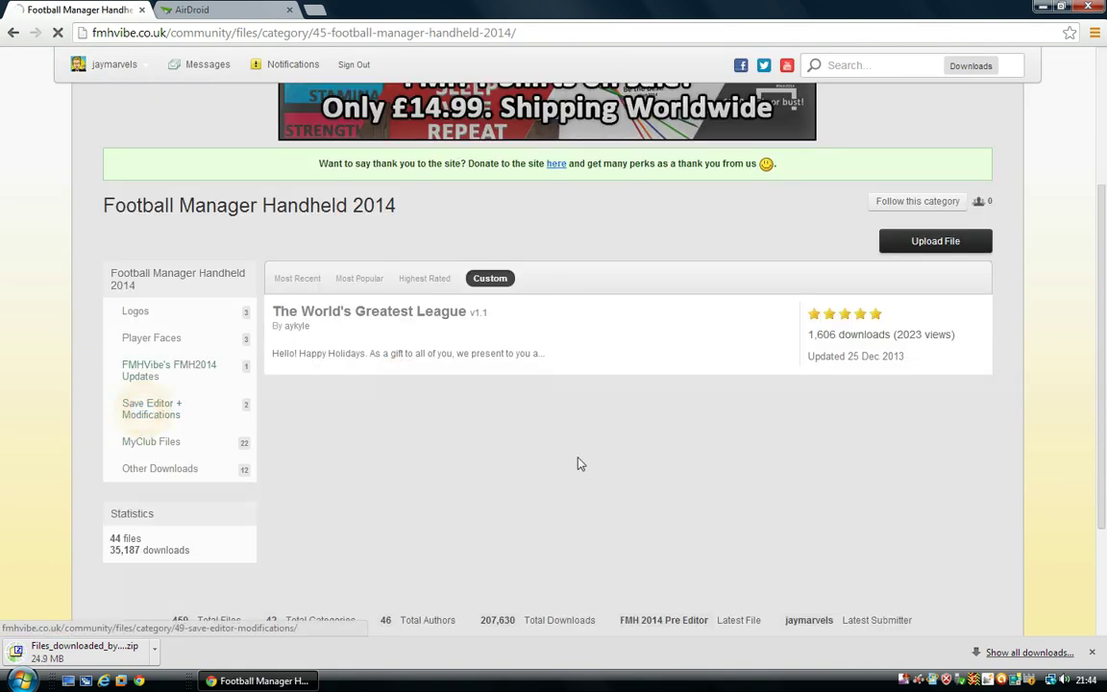
scroll(480, 423, "down", 1)
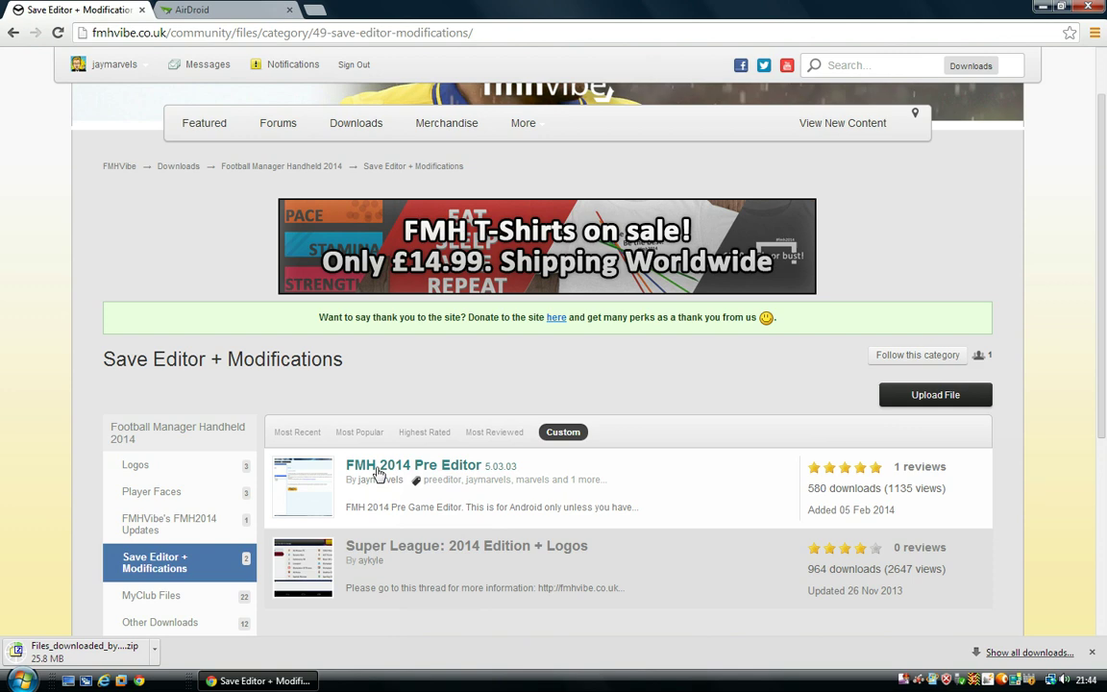
left_click(427, 466)
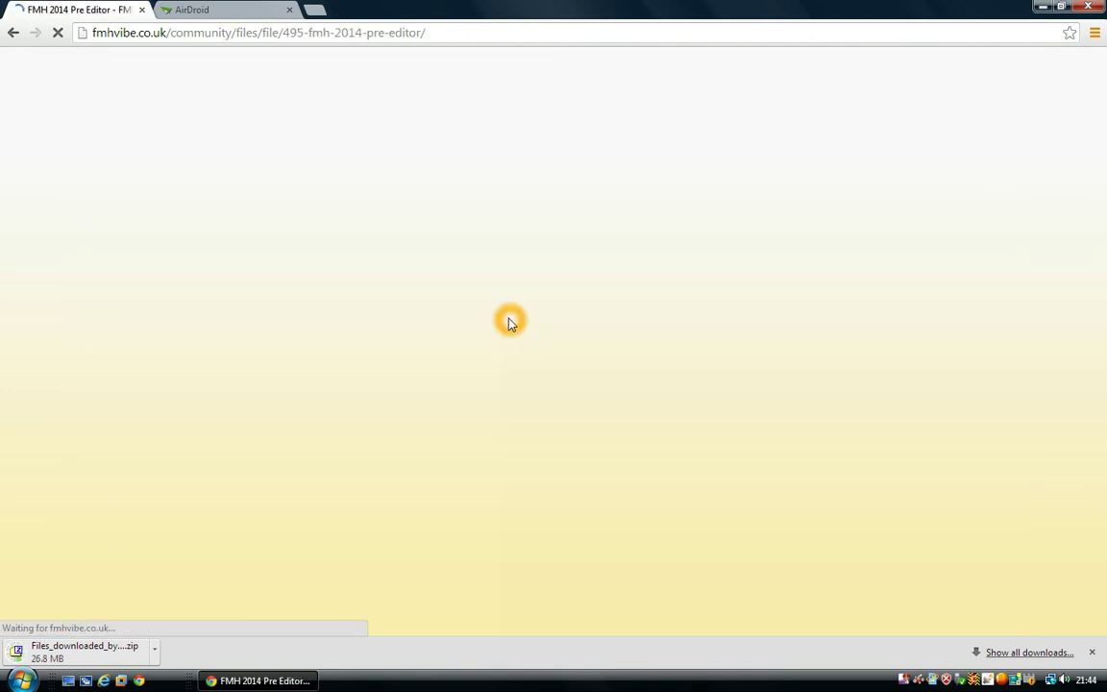
scroll(629, 452, "down", 1)
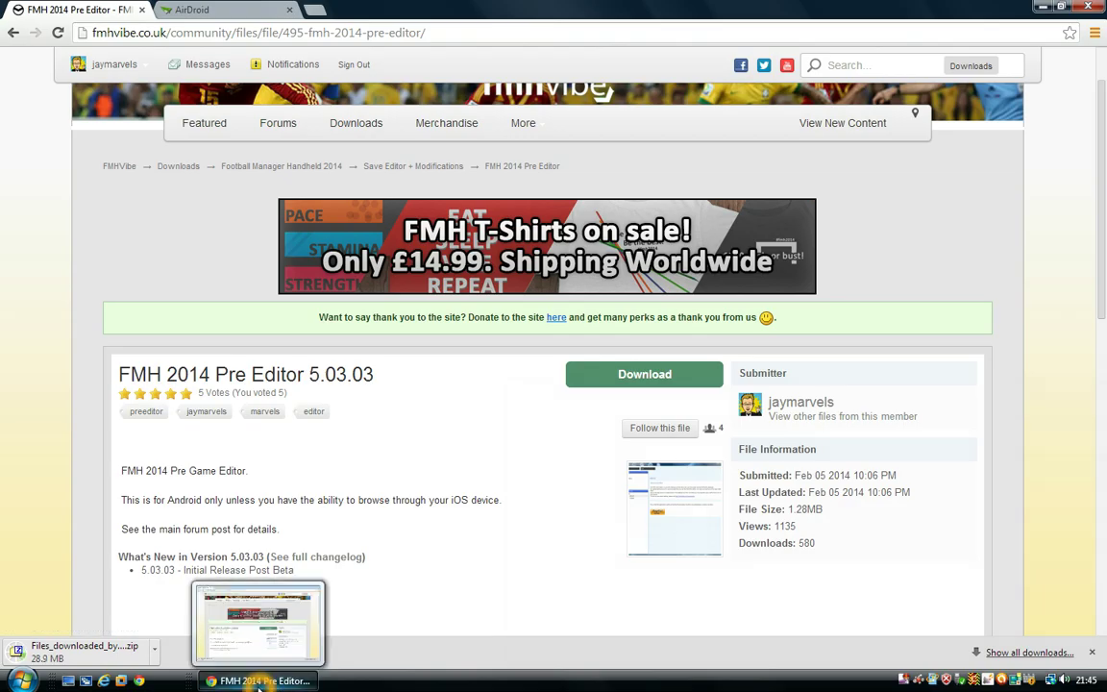
Step: Minimize Chrome and move both FMH desktop icons toward the middle
left_click(257, 683)
left_click_drag(983, 66, 1104, 267)
left_click_drag(1065, 193, 951, 120)
Step: View the FMH zip's contents in 7-Zip, then minimize it
left_click(489, 274)
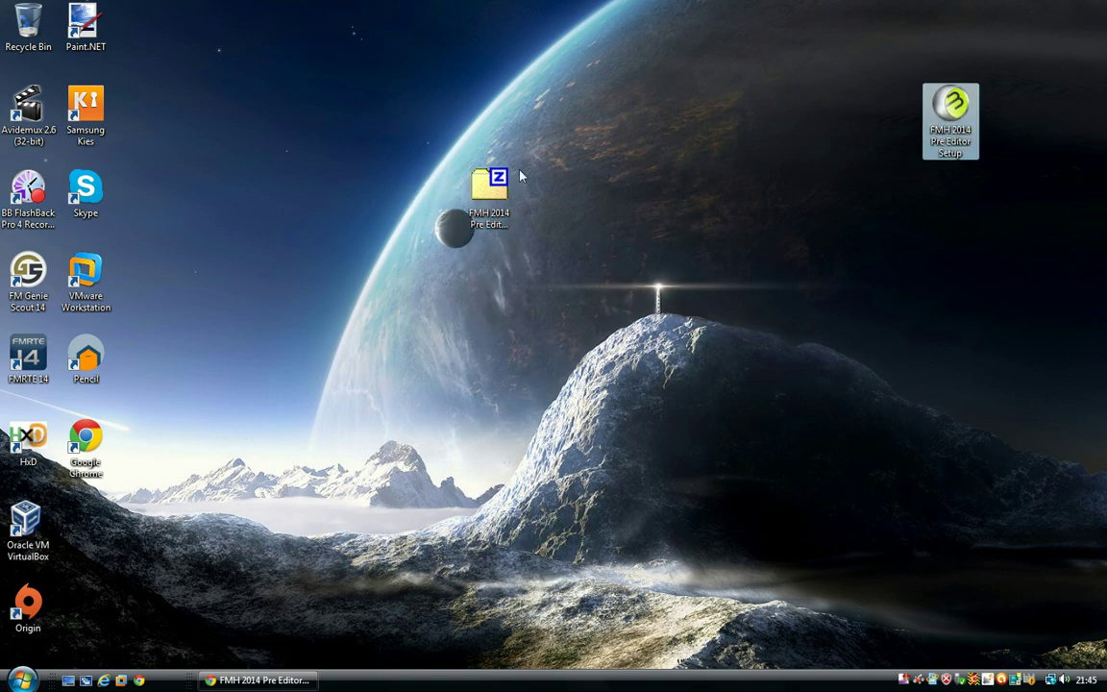
double_click(490, 188)
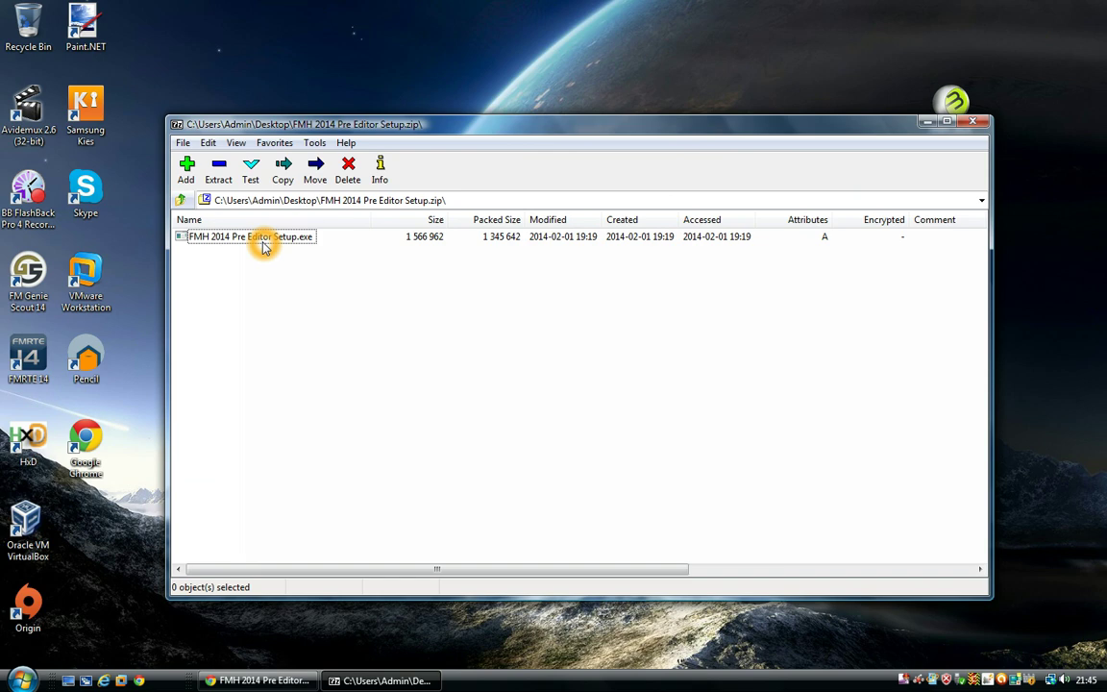
left_click(920, 125)
Step: Place the FMH 2014 Pre Editor Setup icon beneath the zip on the desktop
left_click_drag(952, 106, 459, 276)
left_click(257, 680)
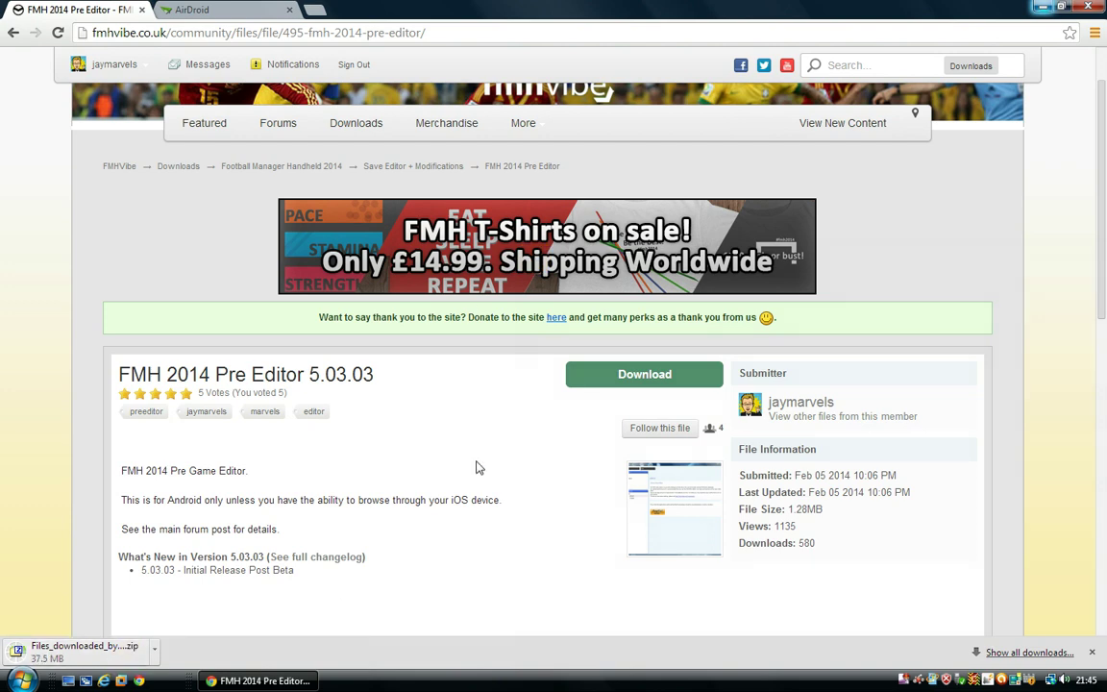
left_click(1042, 9)
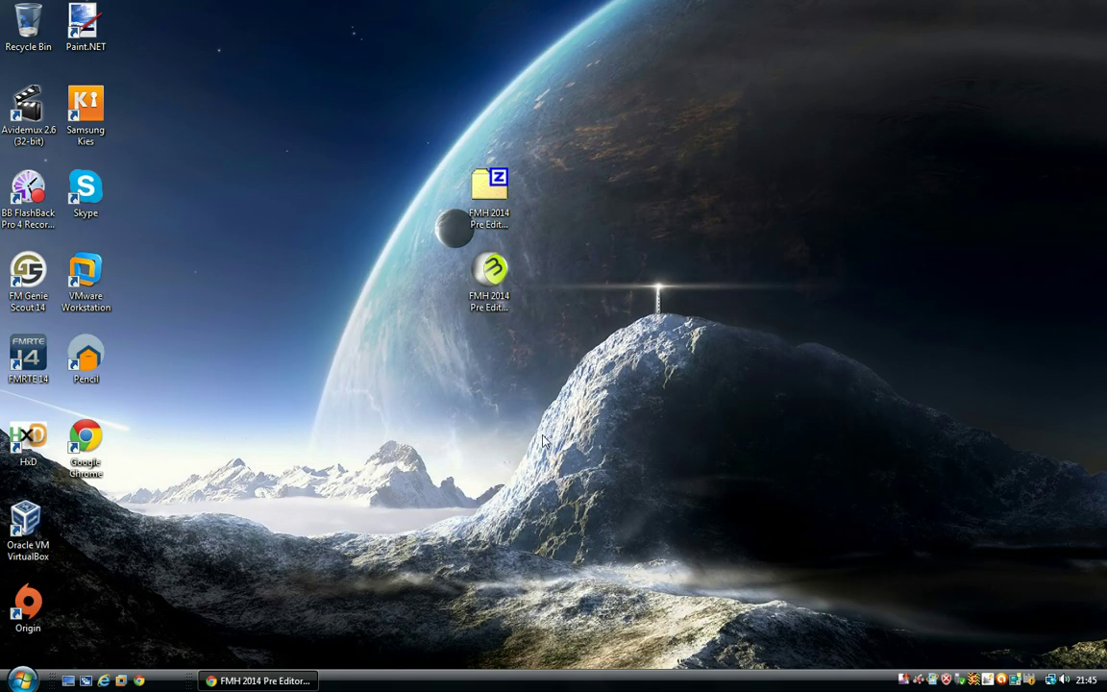
left_click(492, 277)
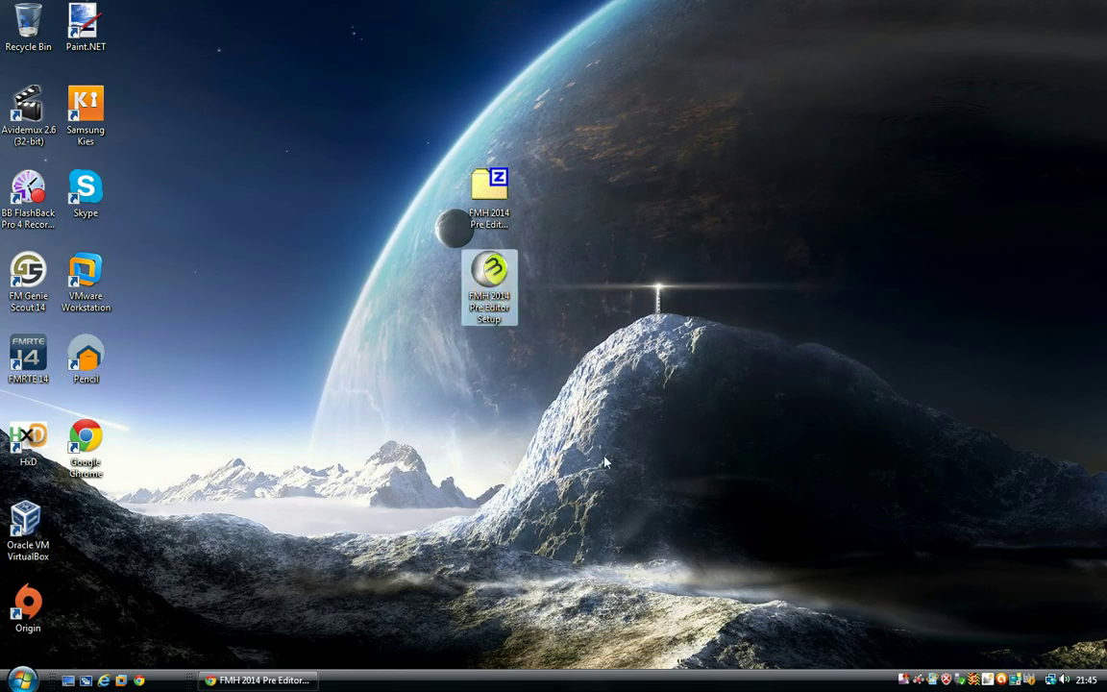
Step: Launch the FMH 2014 Pre Editor installer and accept the licence agreement
double_click(494, 279)
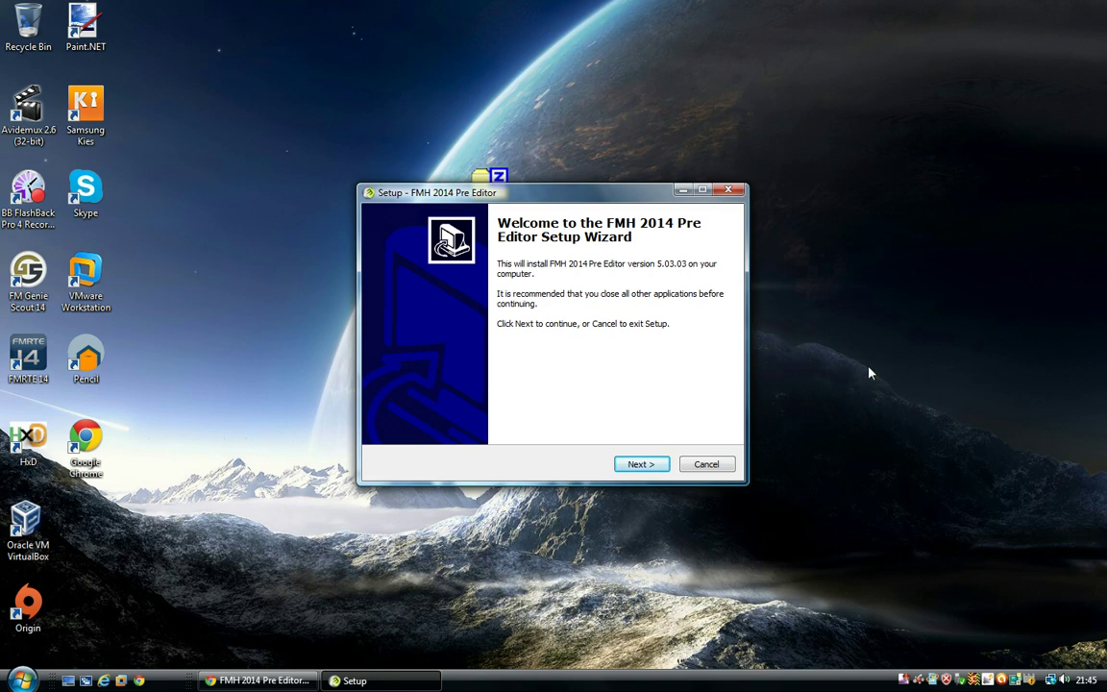
left_click(645, 466)
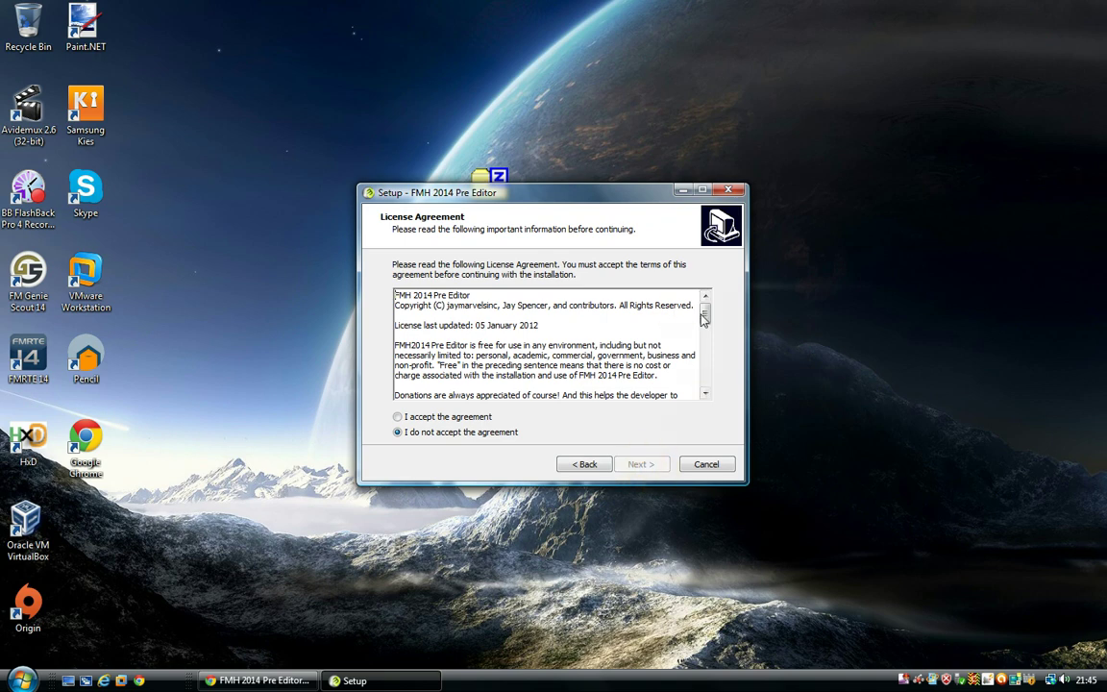
mouse_move(704, 320)
left_mouse_down()
mouse_move(707, 386)
mouse_move(714, 305)
left_mouse_up()
left_click(397, 416)
left_click(639, 465)
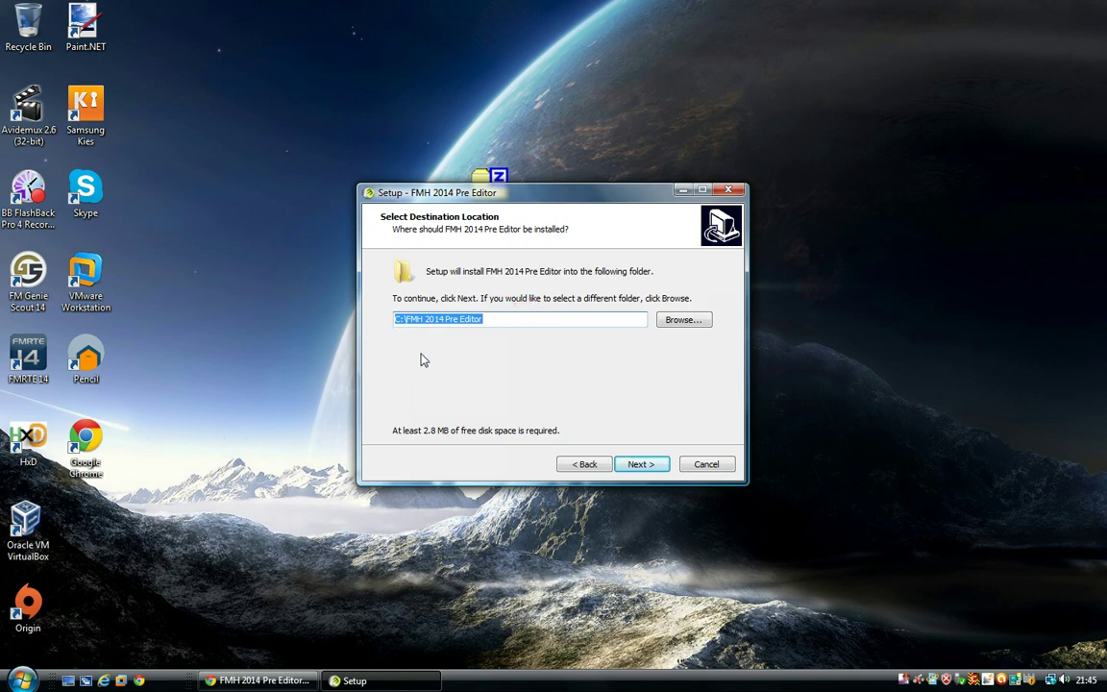
Step: Install to C:\FMH 2014 Pre Editor with a desktop icon and pass the information notes
left_click(454, 365)
left_click(425, 342)
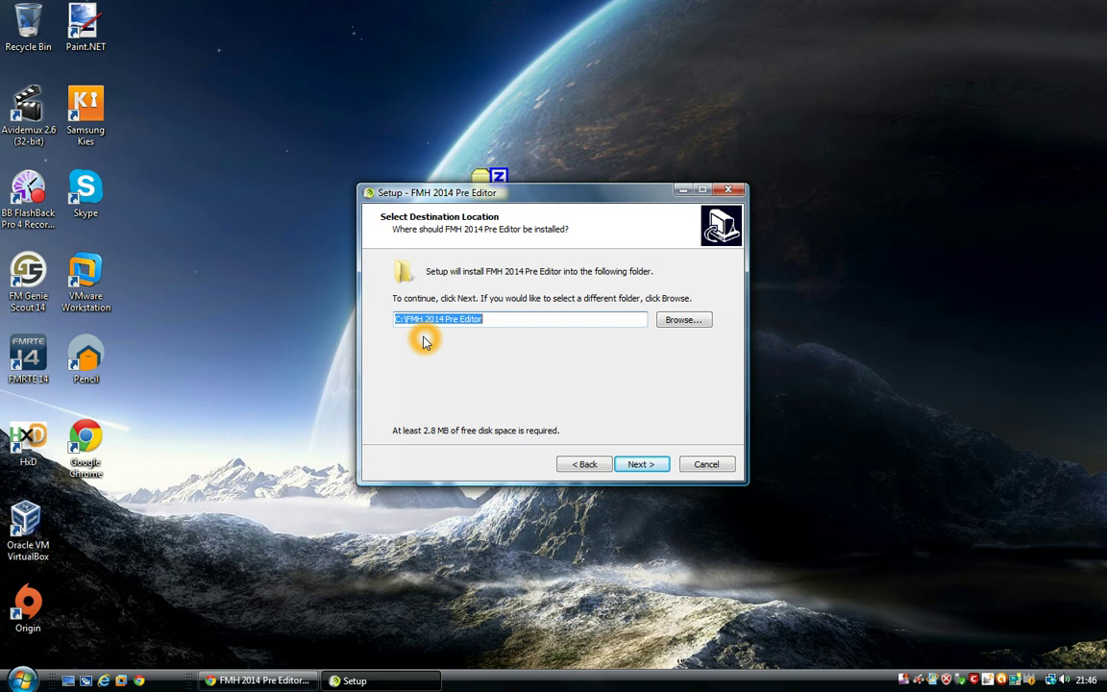
left_click(443, 393)
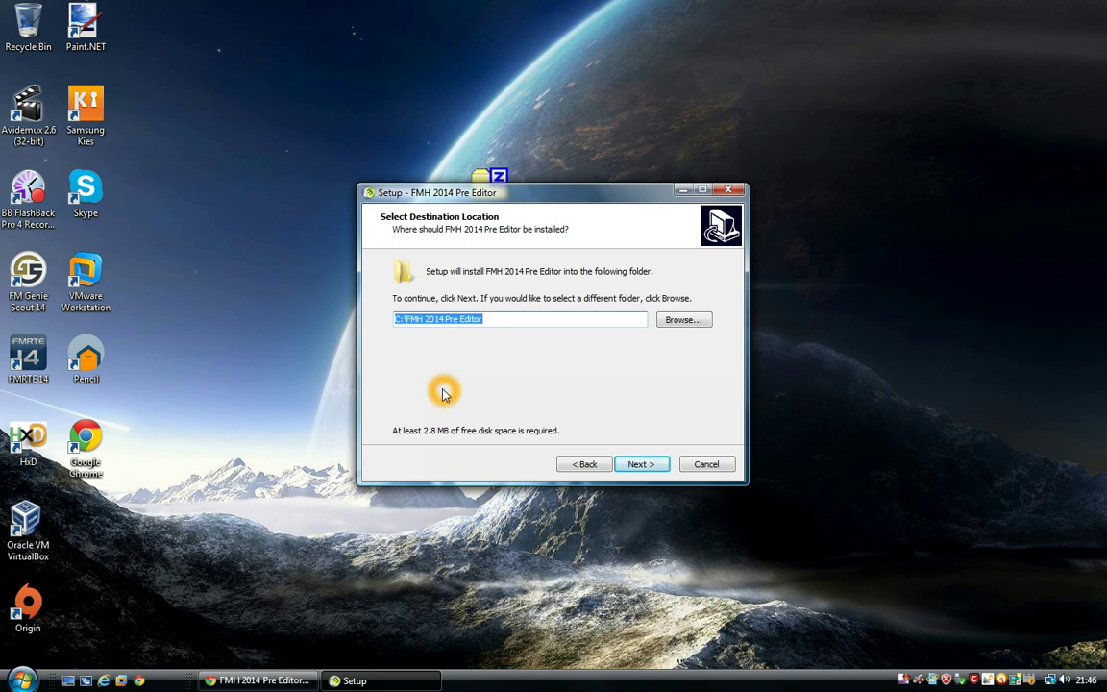
left_click(655, 469)
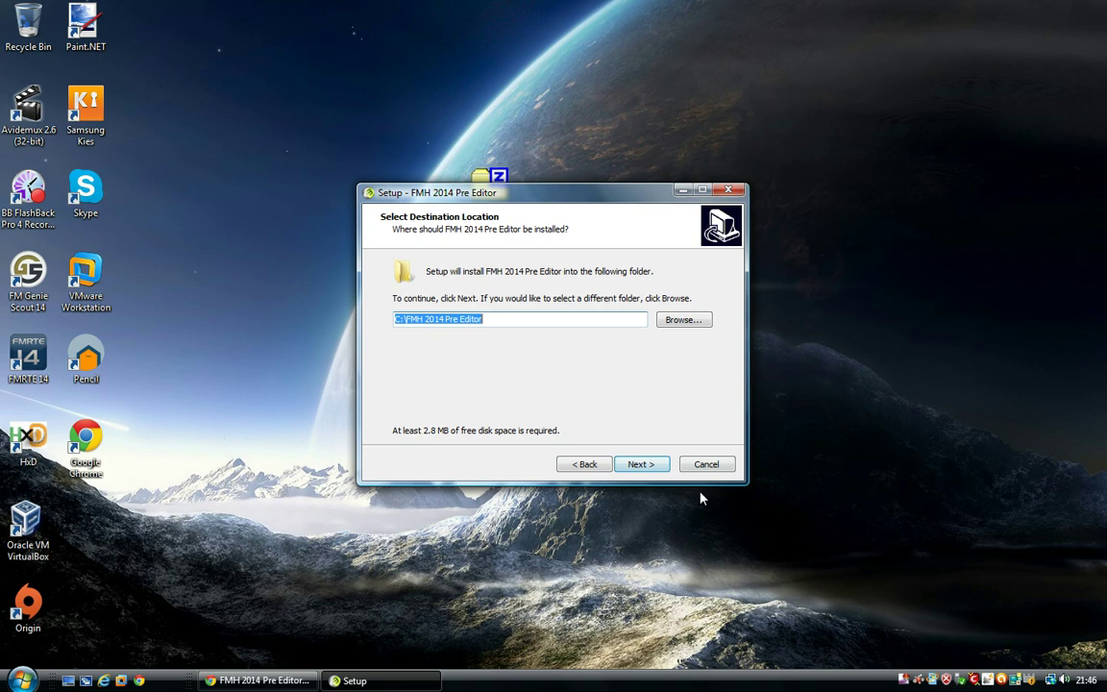
left_click(636, 465)
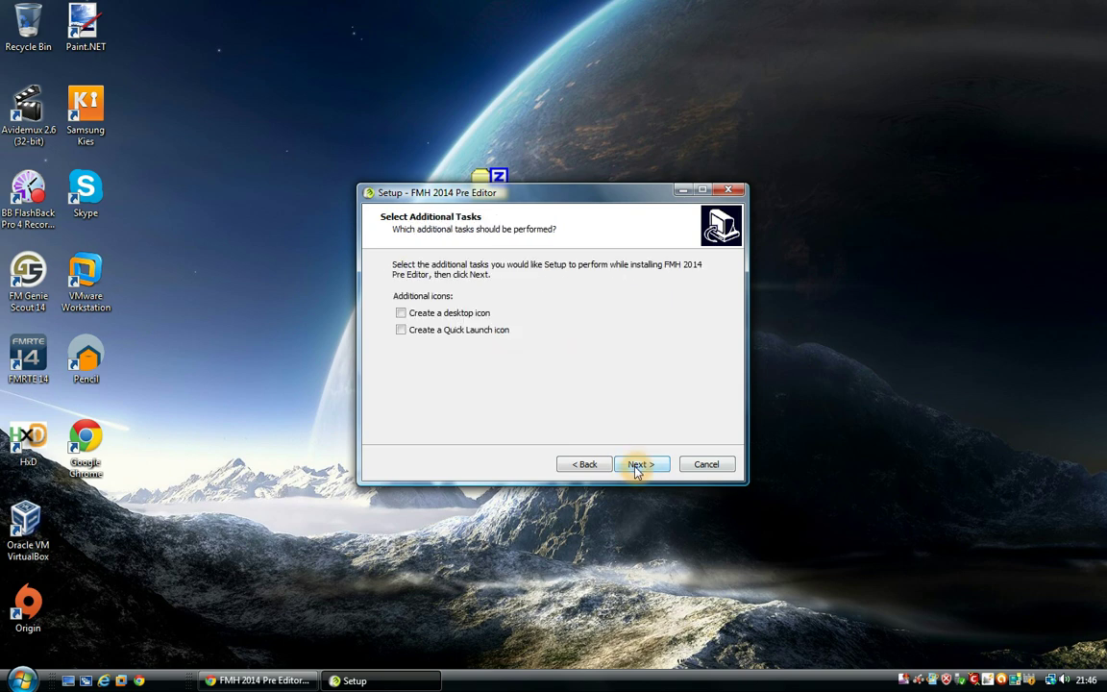
left_click(410, 316)
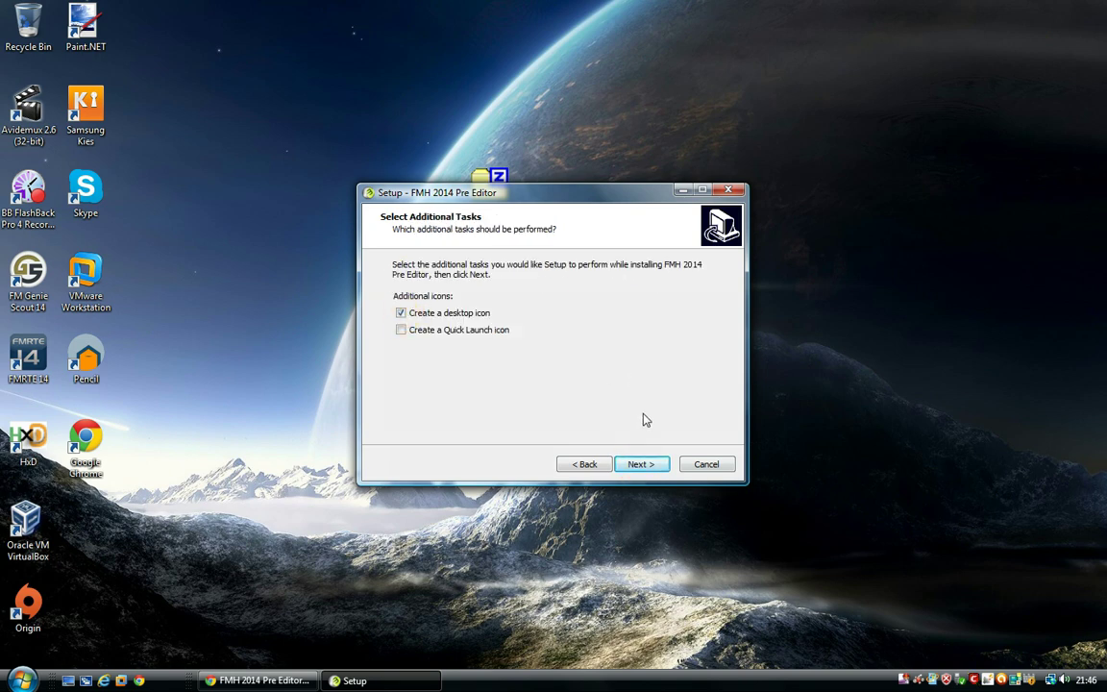
left_click(641, 464)
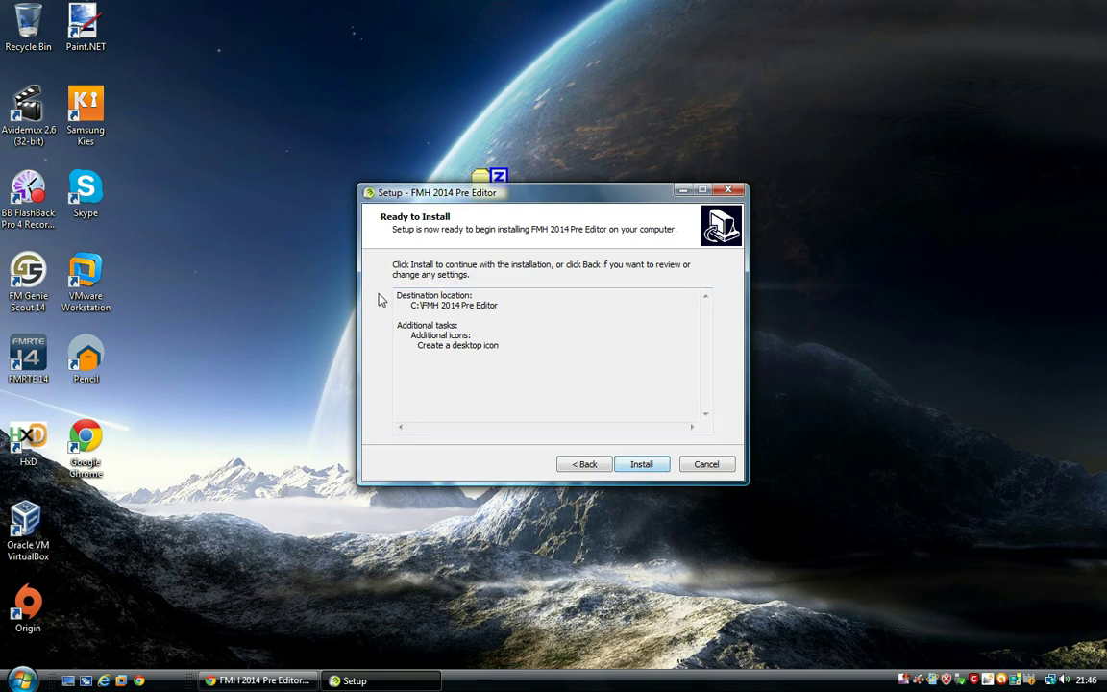
left_click(642, 464)
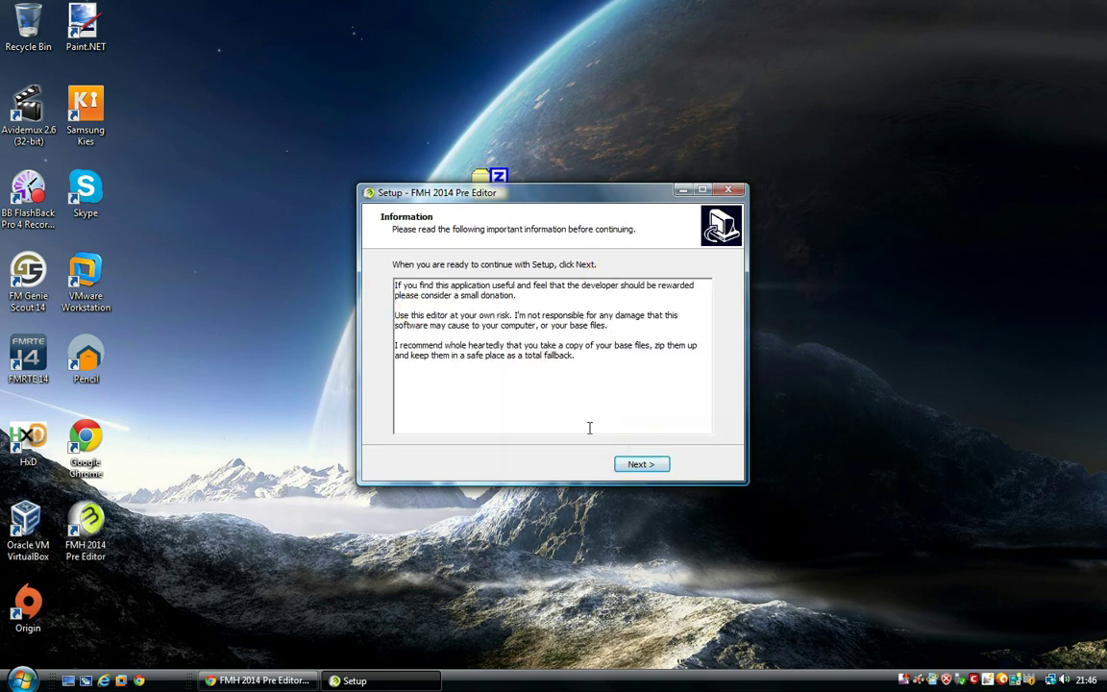
left_click(642, 465)
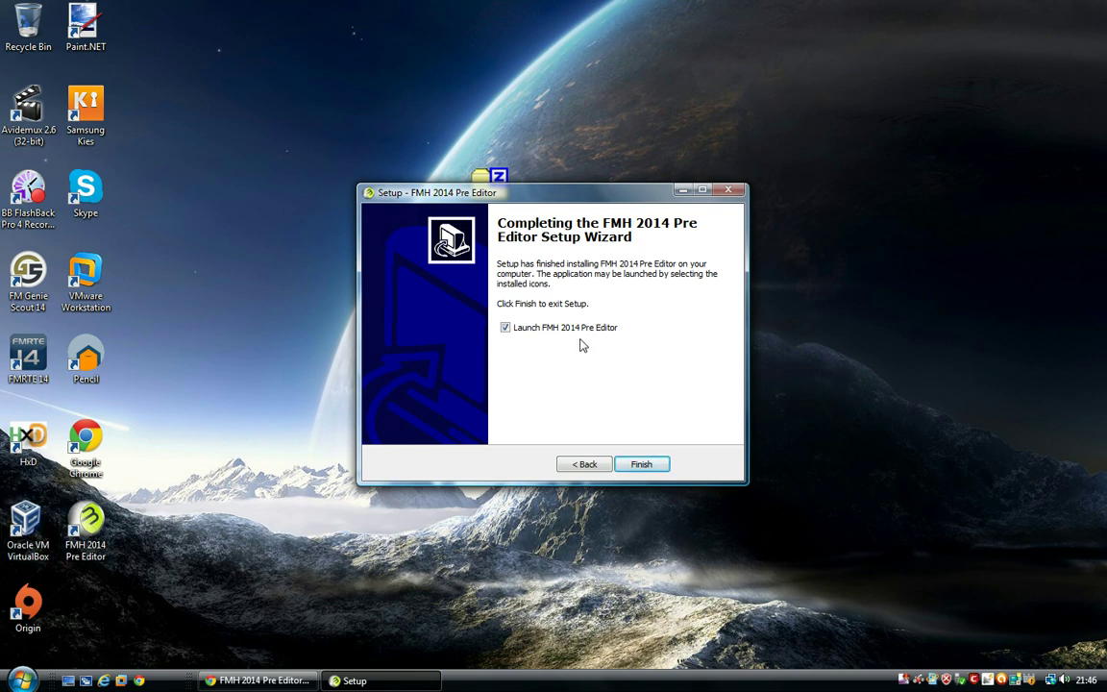
Step: Check the FMH 2014 Pre Editor folder in All Programs, then finish setup to launch the editor
left_click(29, 682)
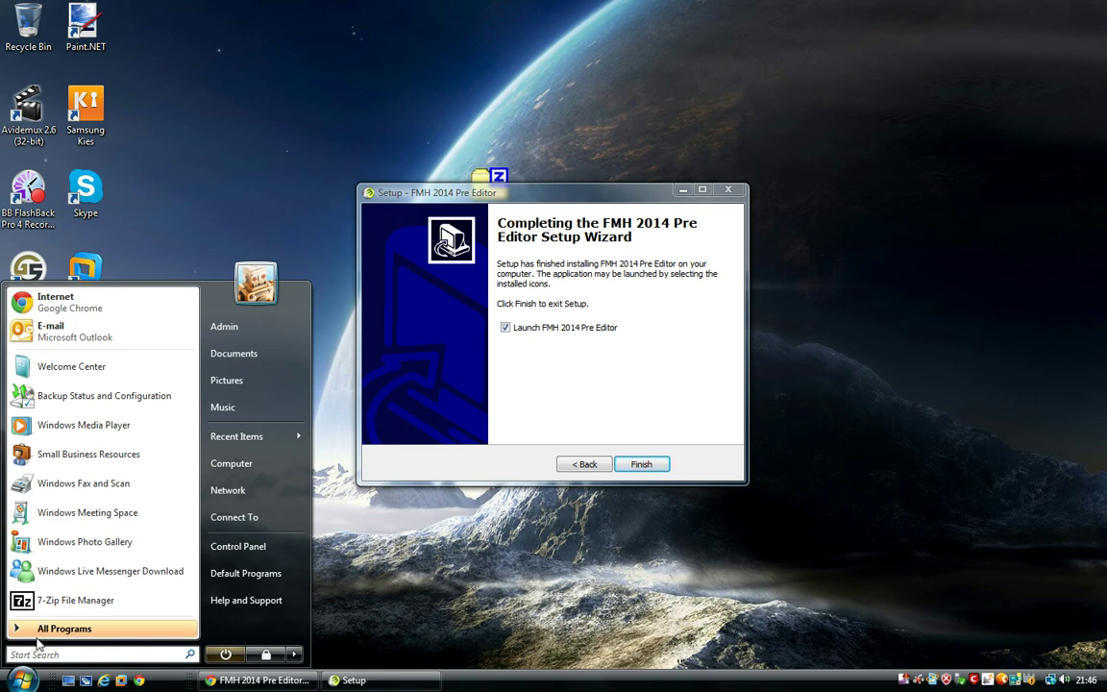
left_click(44, 628)
scroll(99, 577, "down", 1)
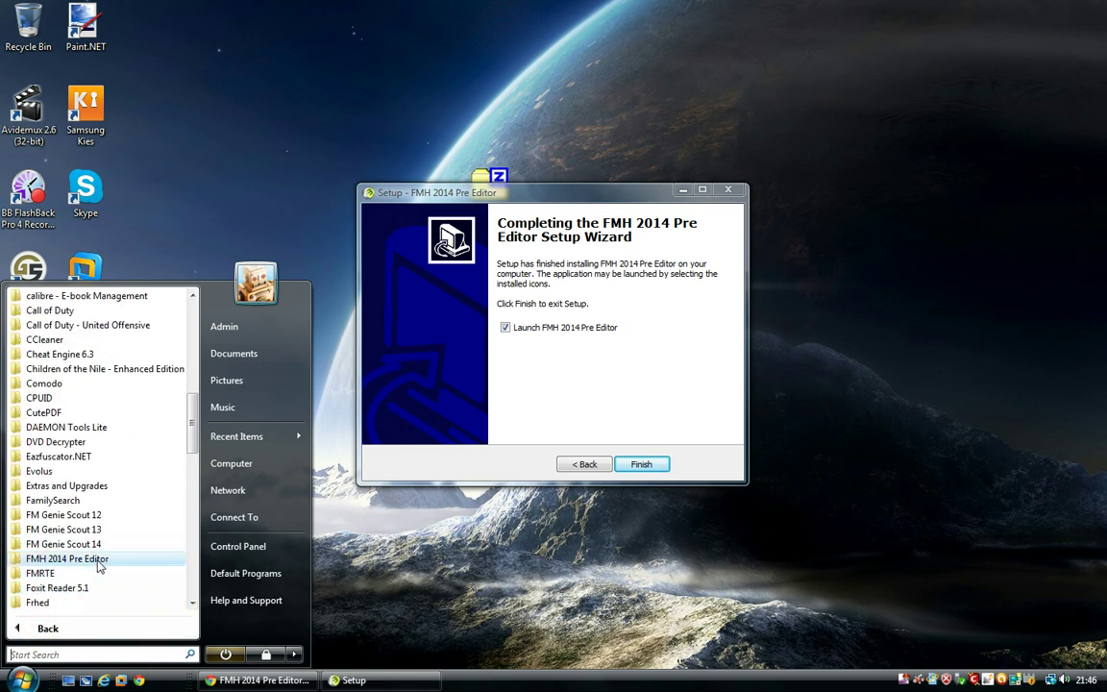
left_click(99, 561)
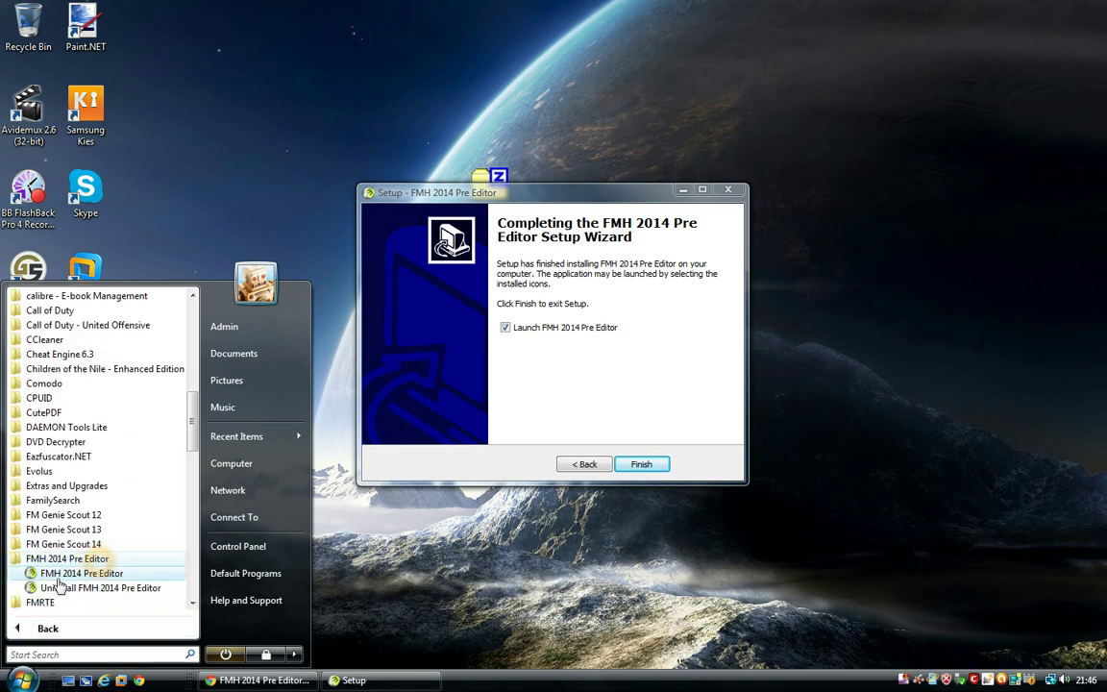
left_click(21, 681)
left_click(634, 467)
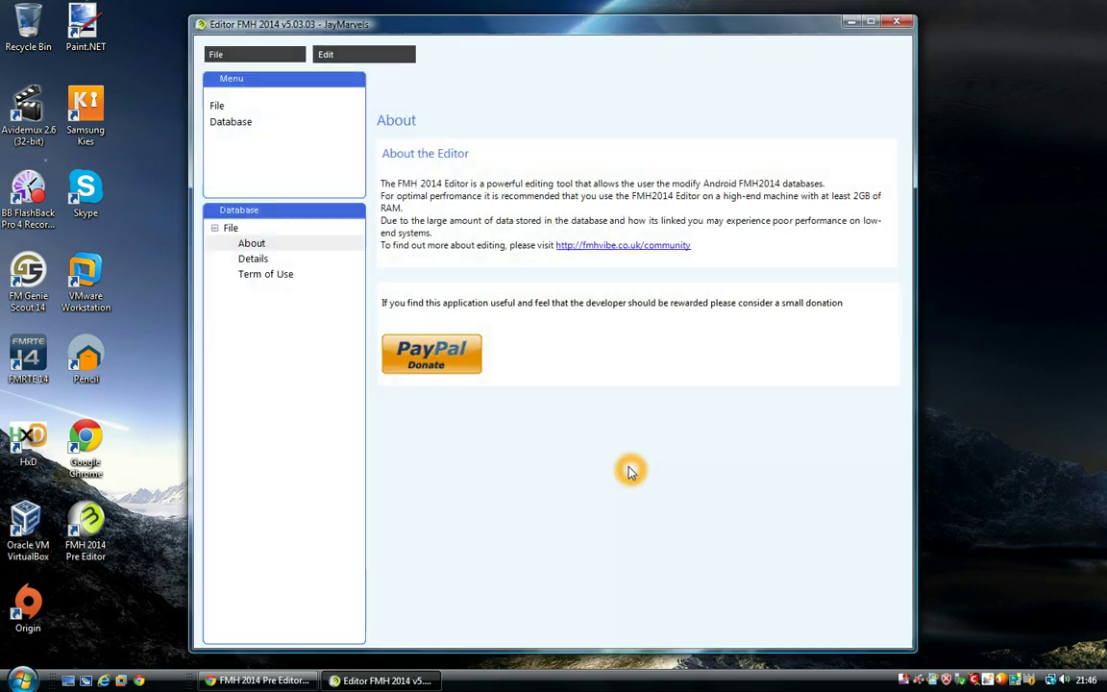
Step: Open the Downloads folder holding the AirDroid zip in Explorer
mouse_move(262, 684)
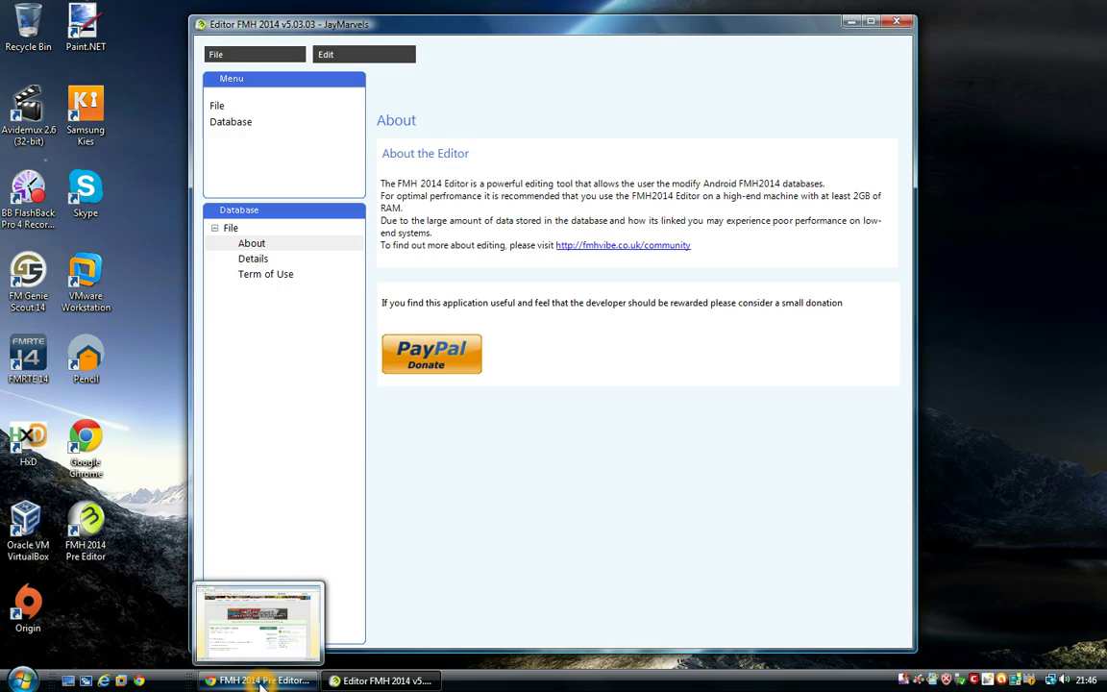
left_click(260, 625)
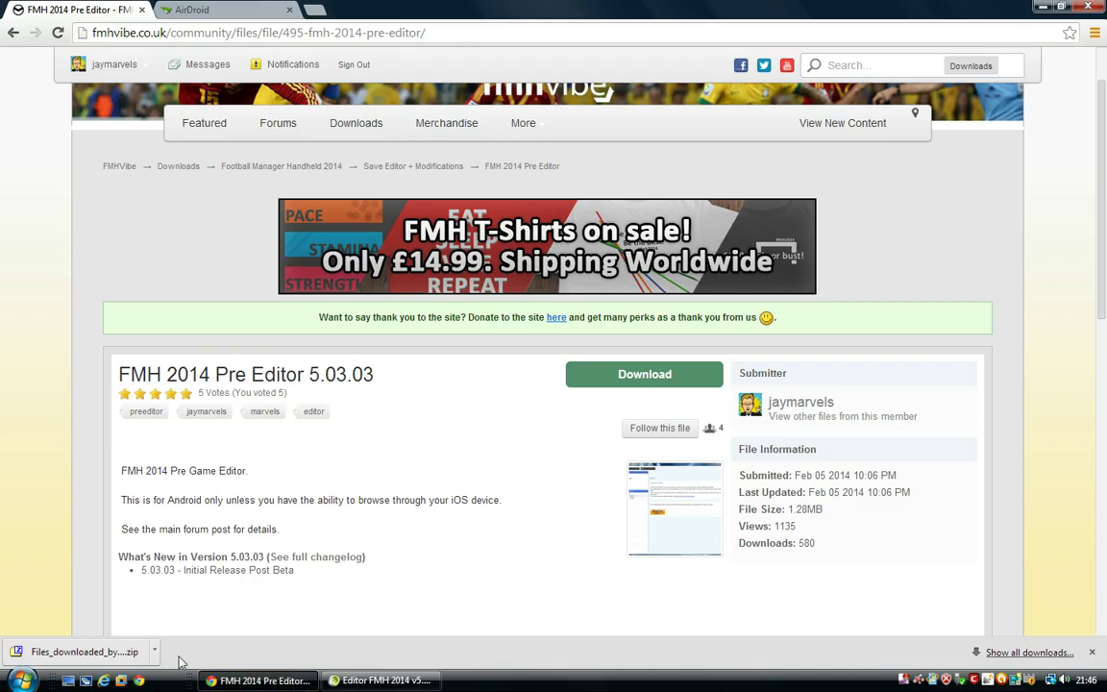
right_click(119, 653)
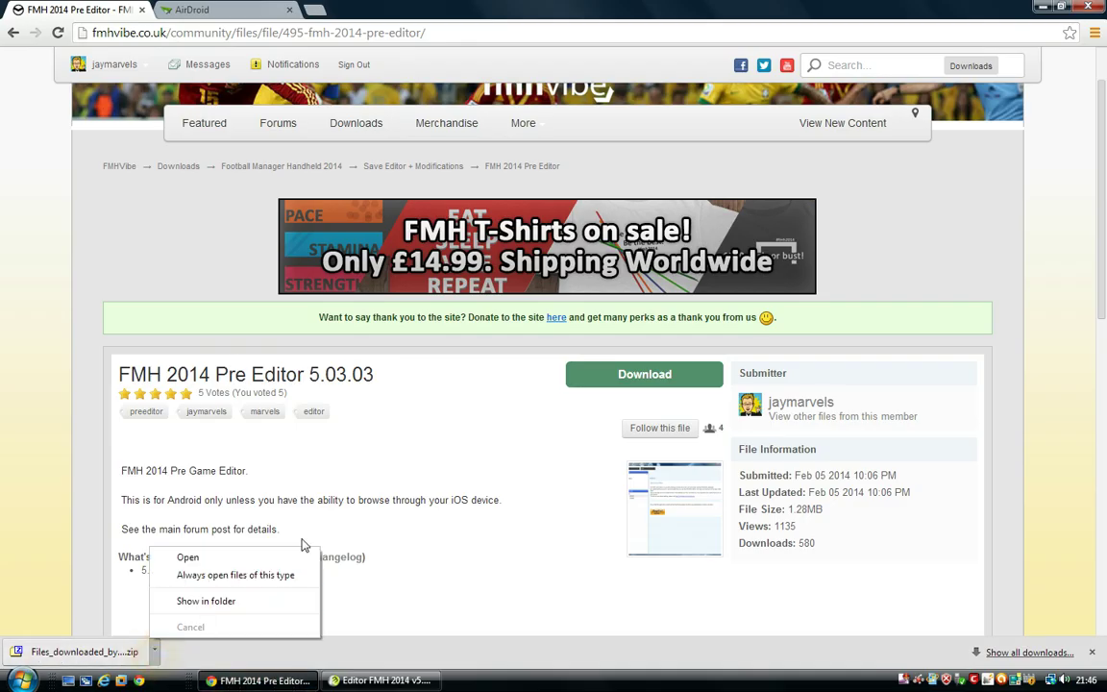
left_click(198, 597)
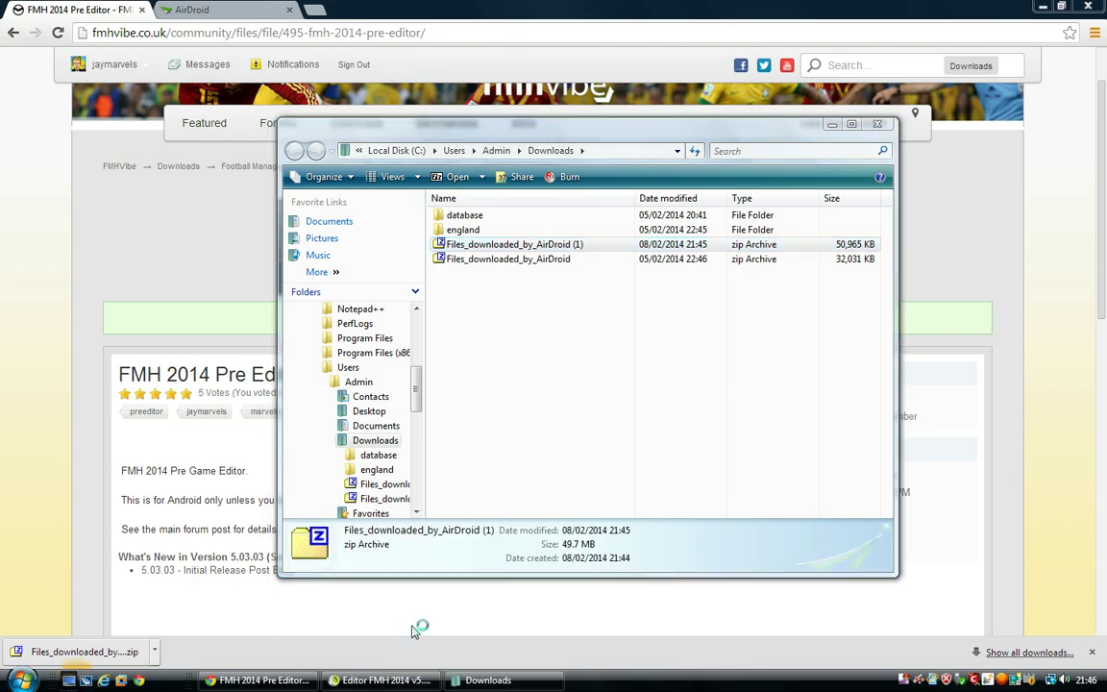
key("super+d")
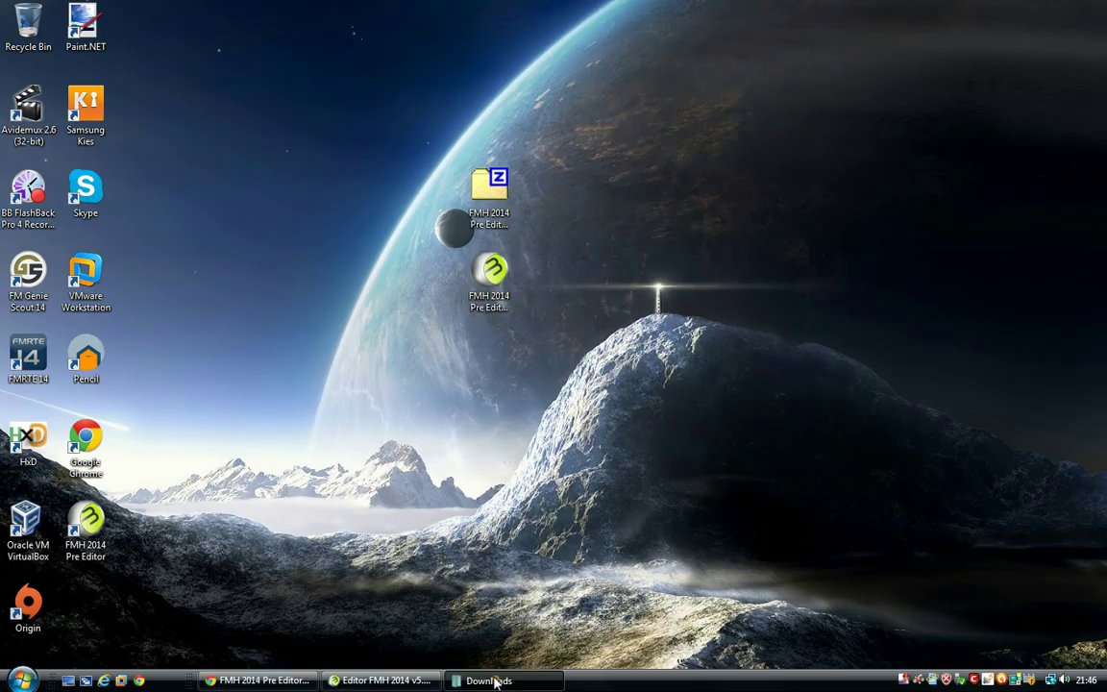
left_click(492, 679)
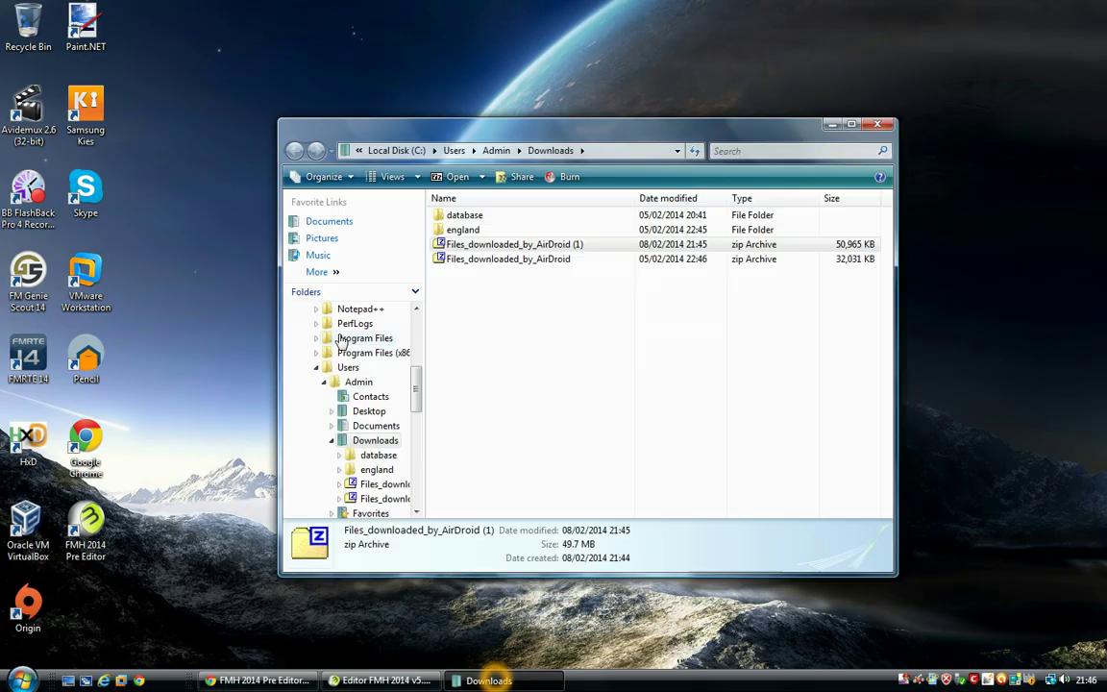
Step: Select the Files_downloaded_by_AirDroid archive and review its right-click actions
left_click(536, 260)
key("Up")
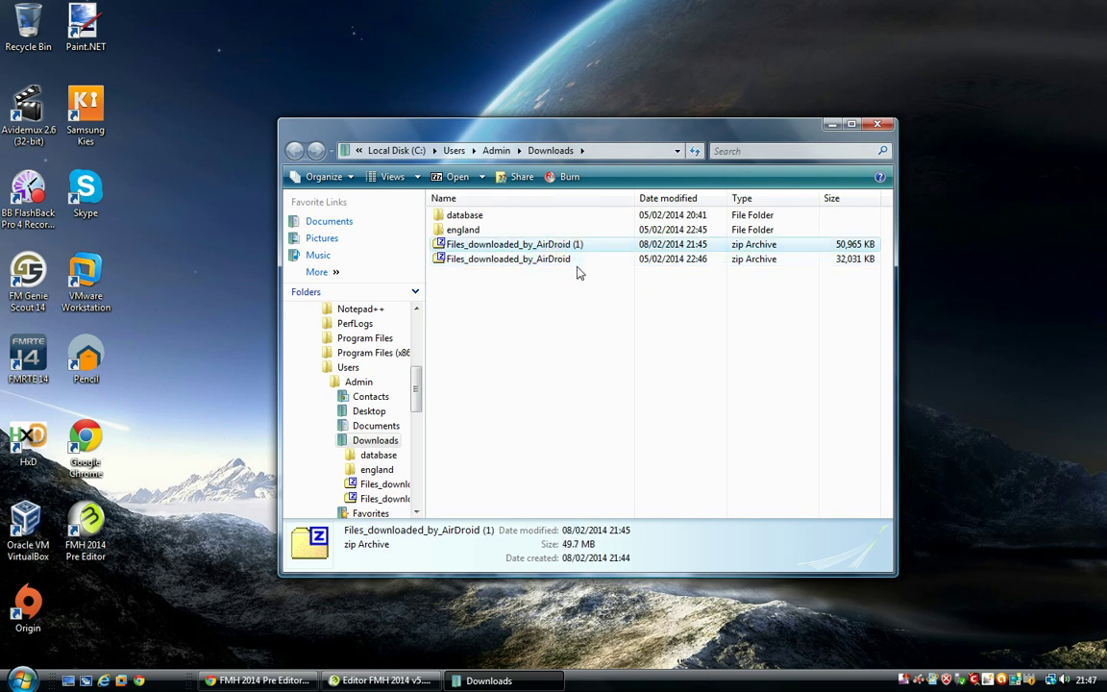
left_click(462, 262)
right_click(461, 263)
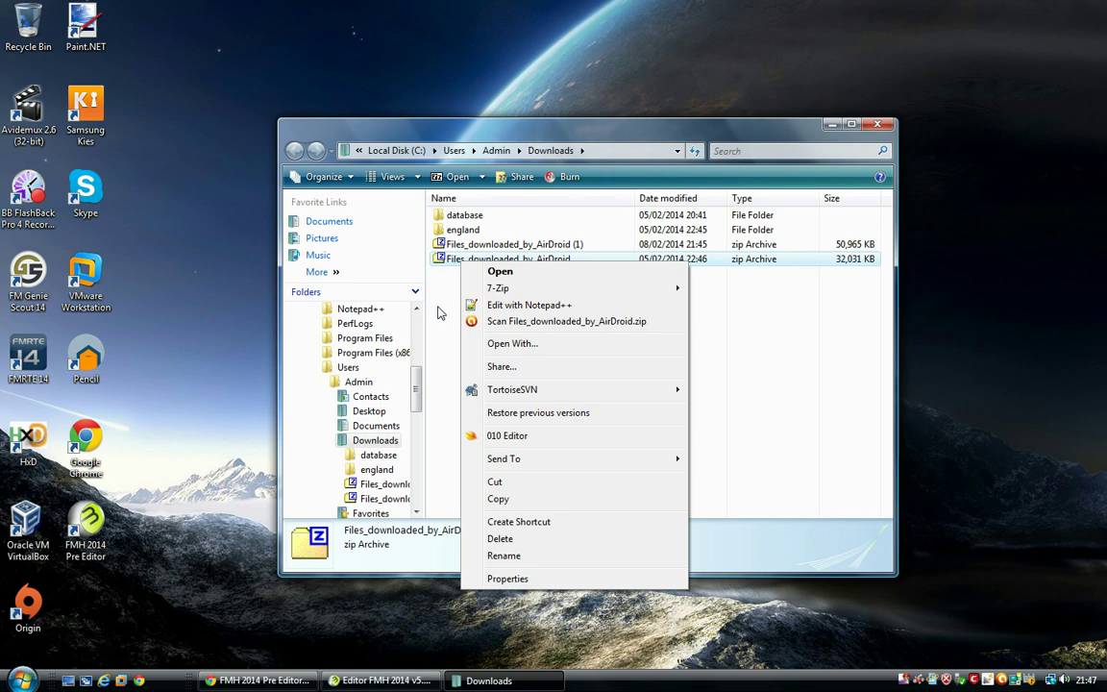
left_click(445, 293)
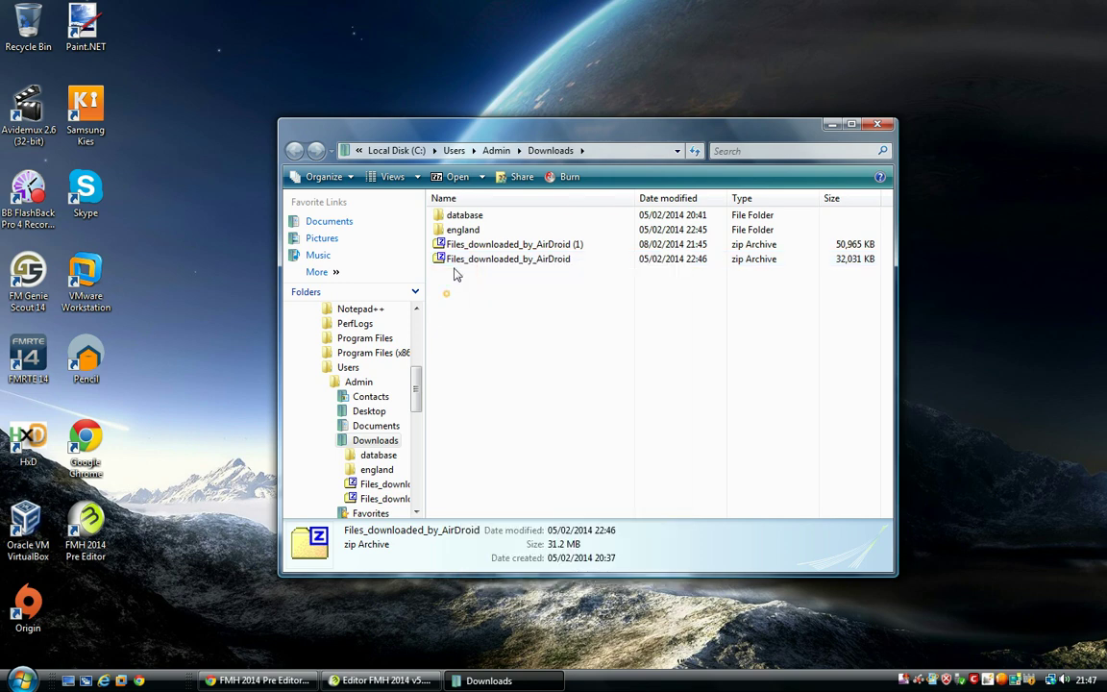
right_click(471, 265)
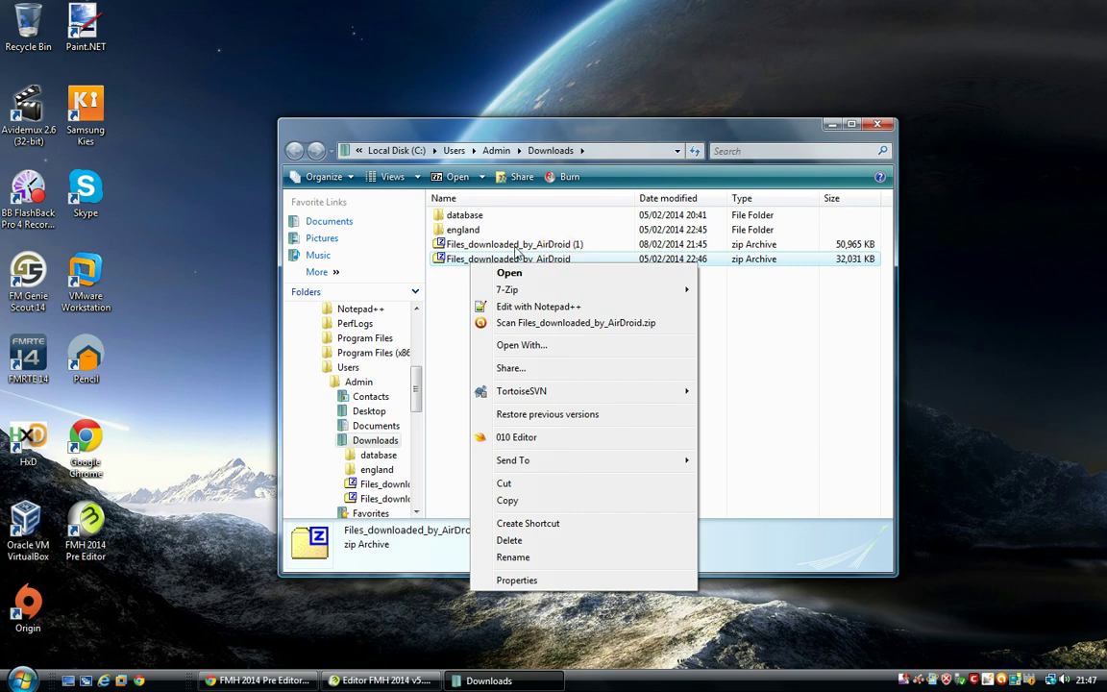
left_click(445, 281)
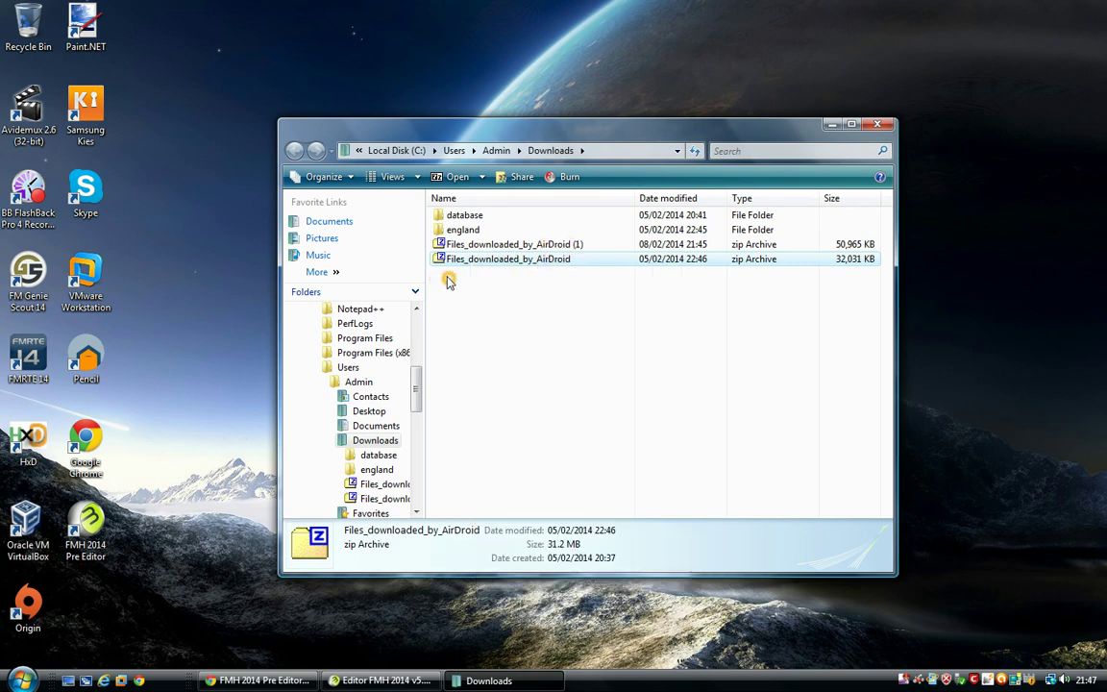
left_click(566, 314)
left_click(566, 315)
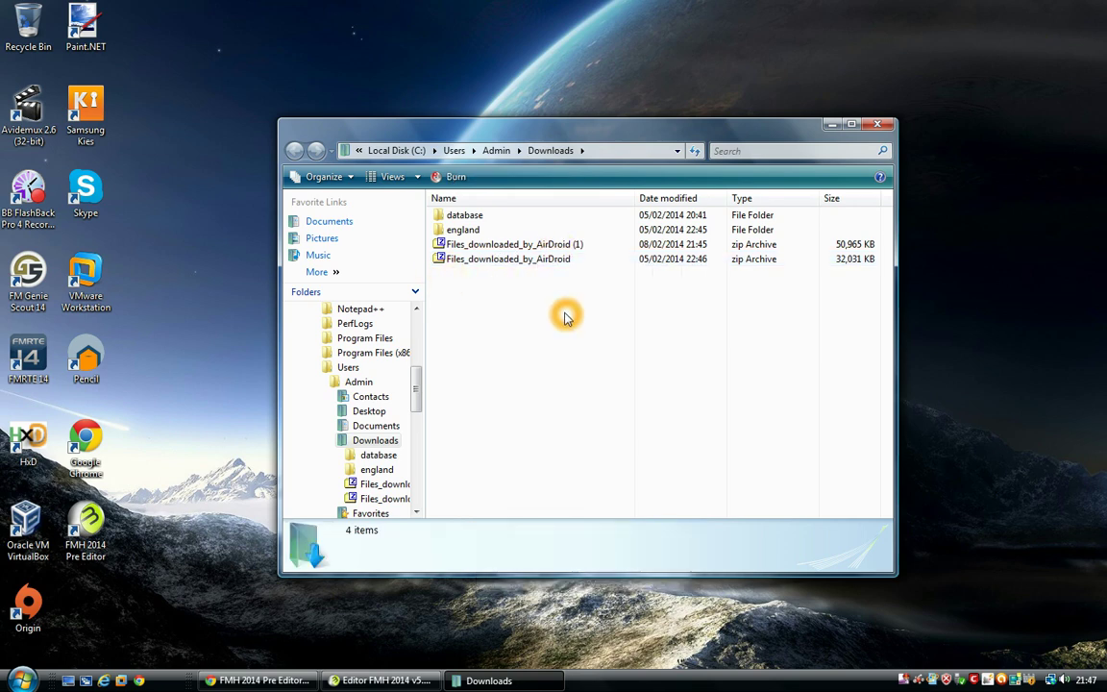
Step: View the archive in 7-Zip, confirm it holds a database folder, then minimise Explorer
double_click(490, 260)
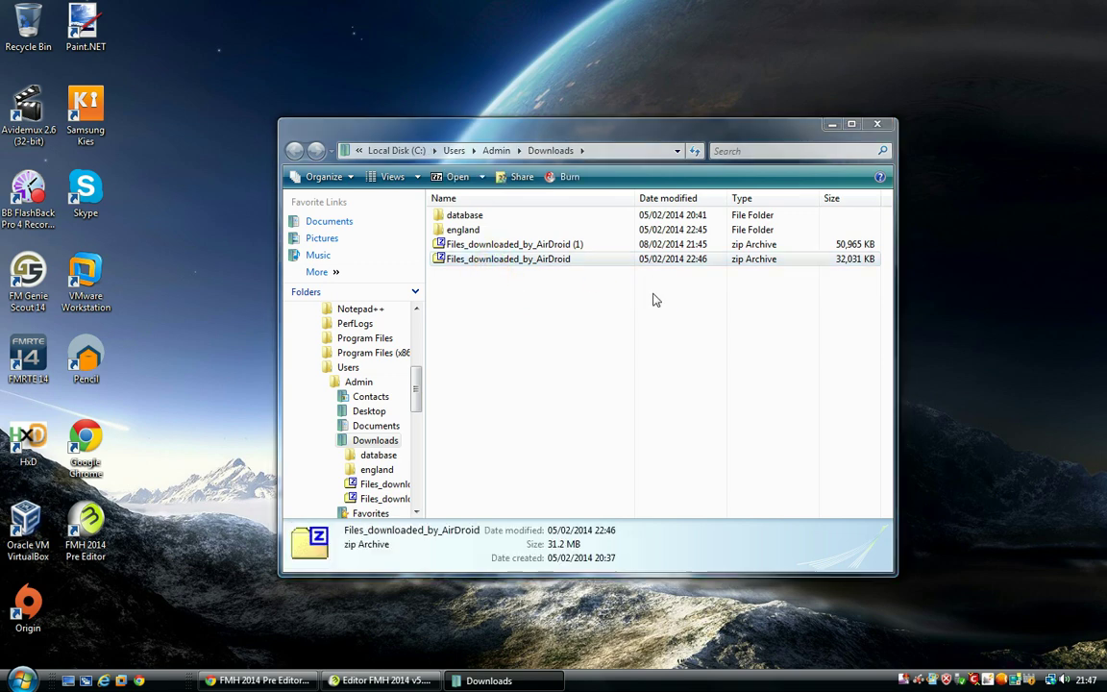
left_click(221, 243)
left_click(813, 225)
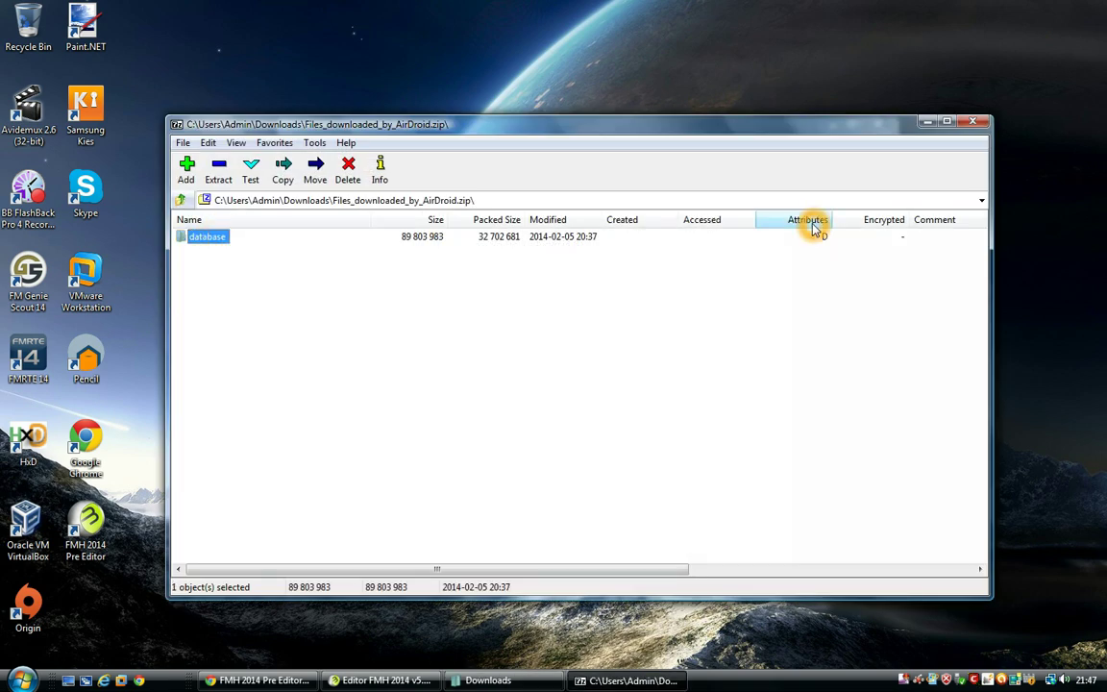
left_click(975, 122)
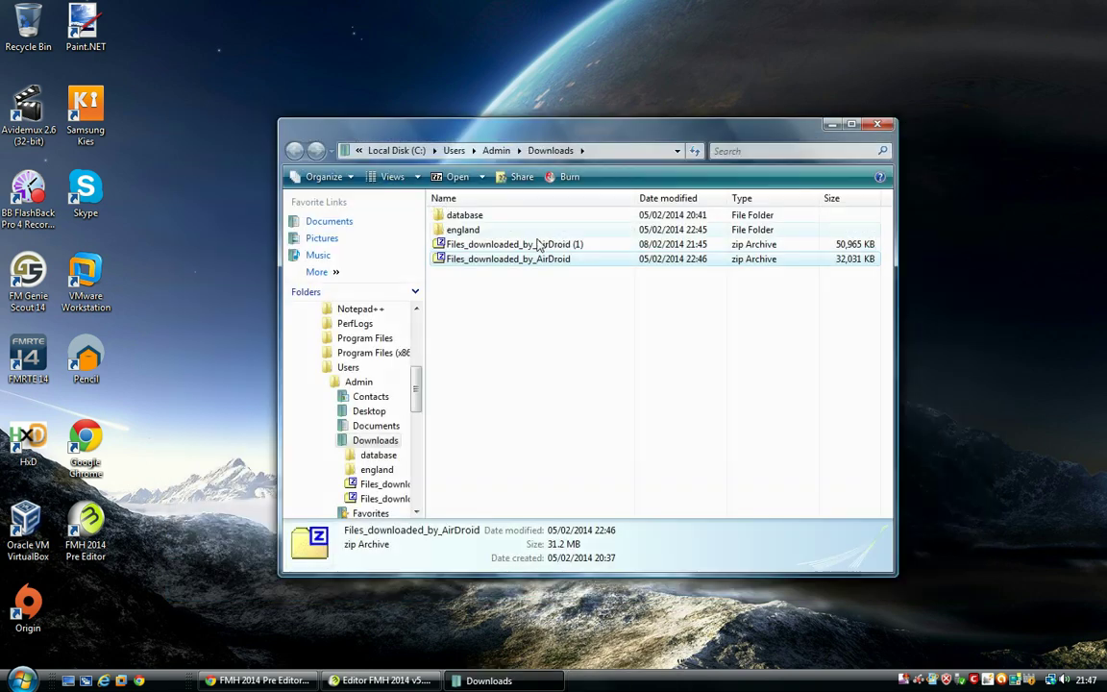
left_click(469, 217)
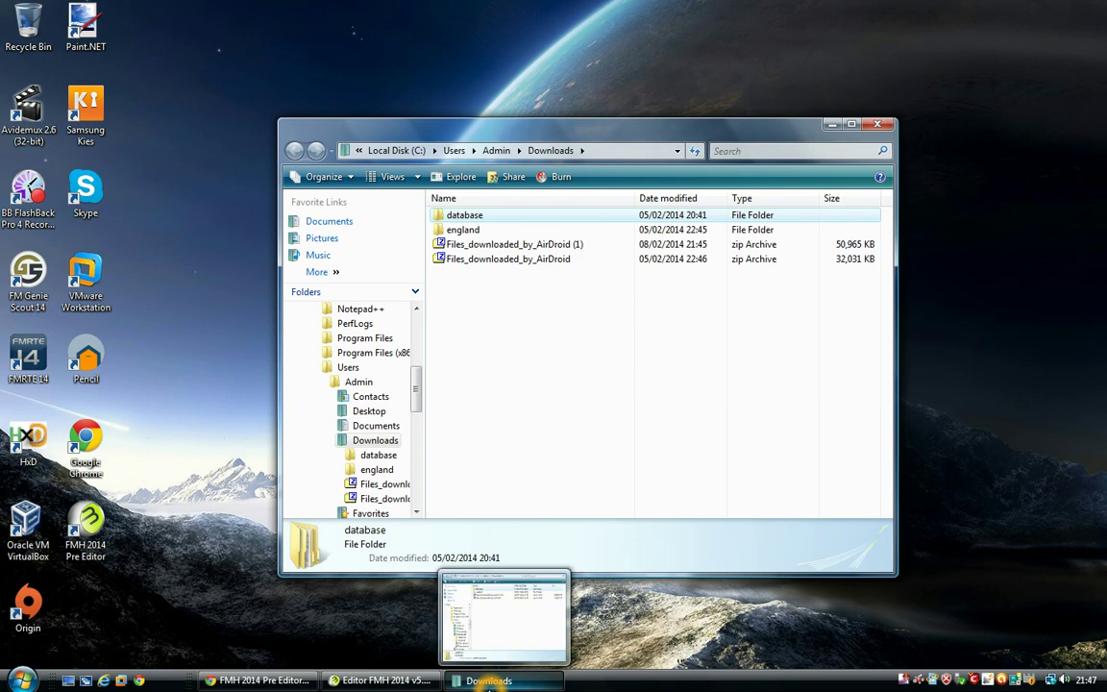
left_click(486, 680)
Step: Start loading a database and expand Admin > Downloads > database in Browse For Folder
left_click(366, 679)
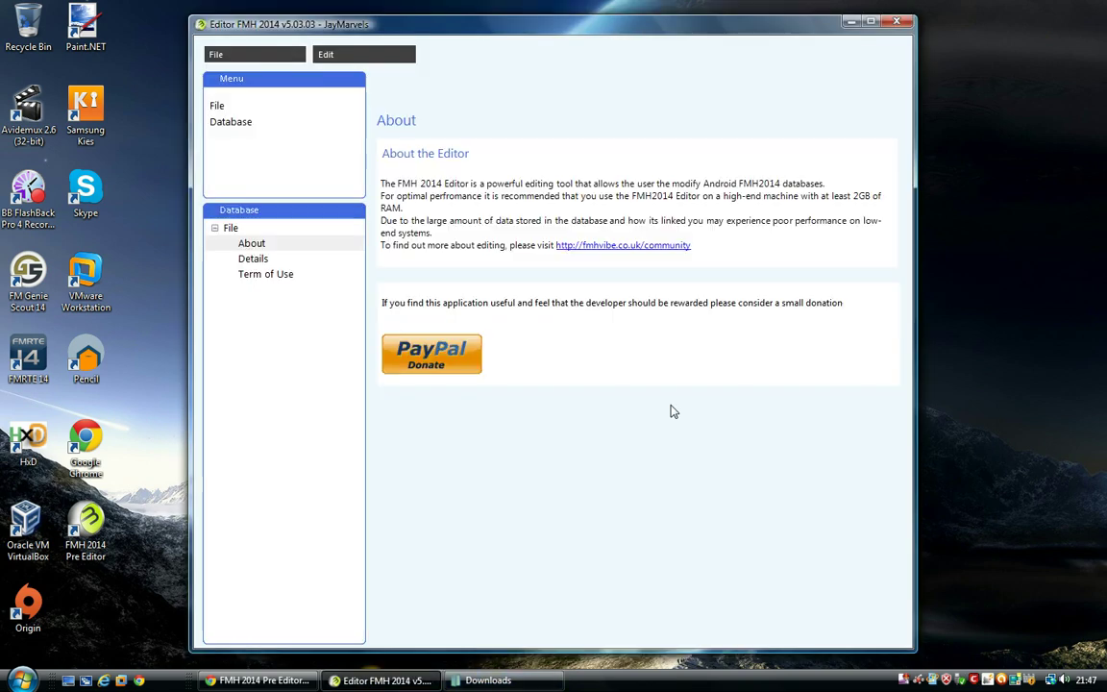
left_click(213, 55)
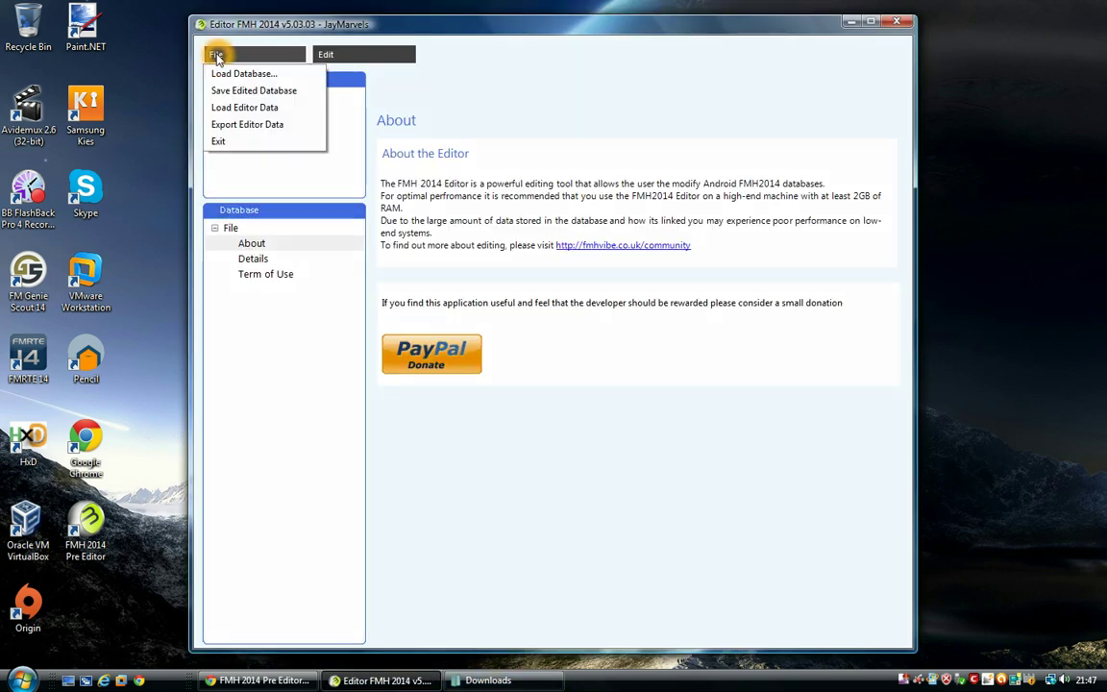
left_click(233, 77)
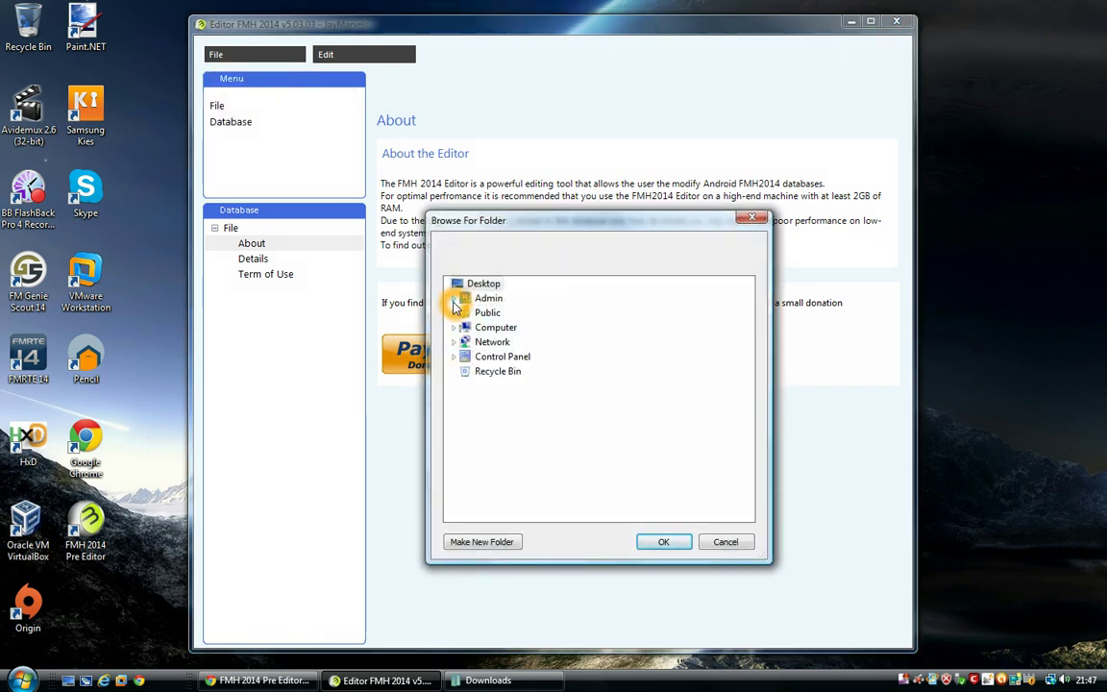
left_click(454, 299)
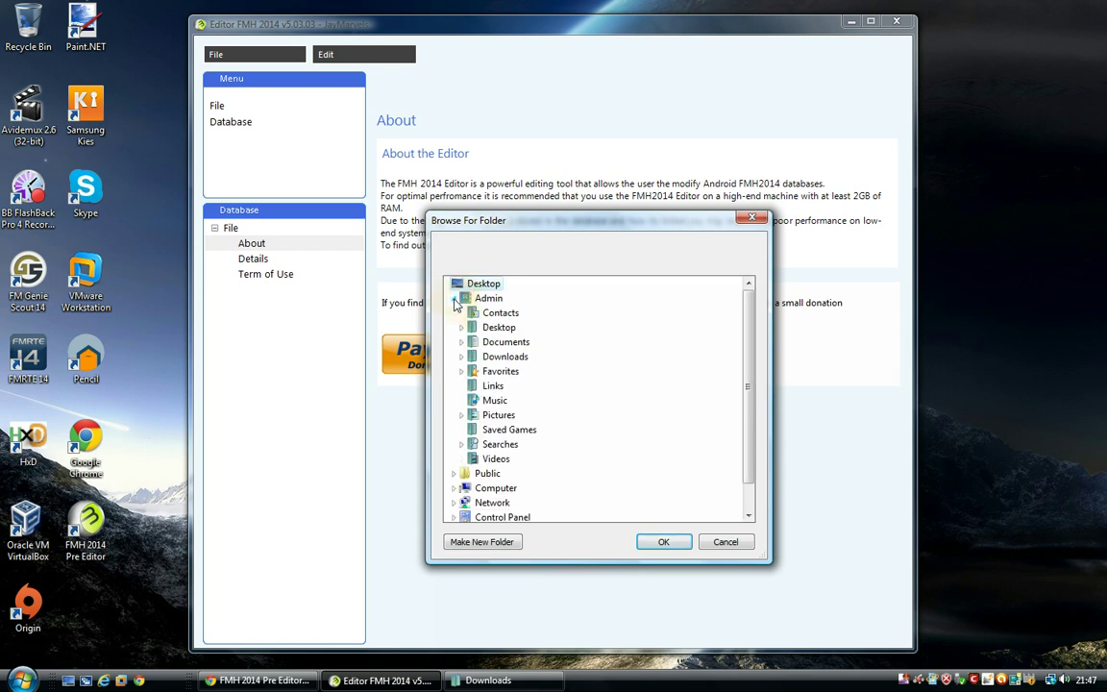
double_click(500, 356)
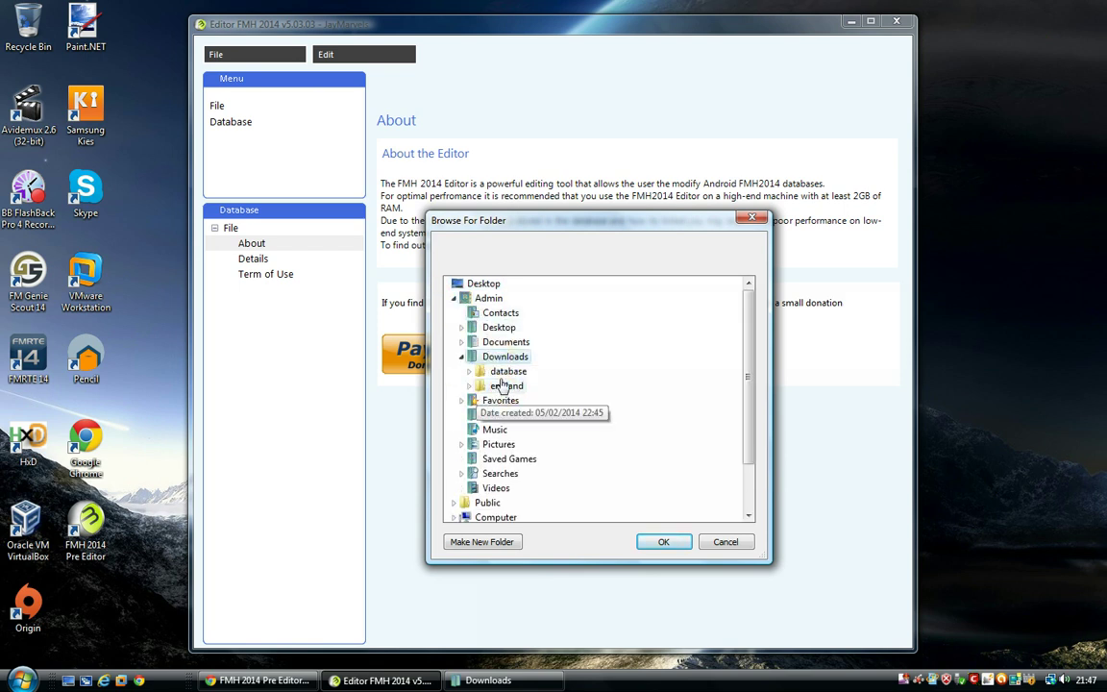
left_click(469, 371)
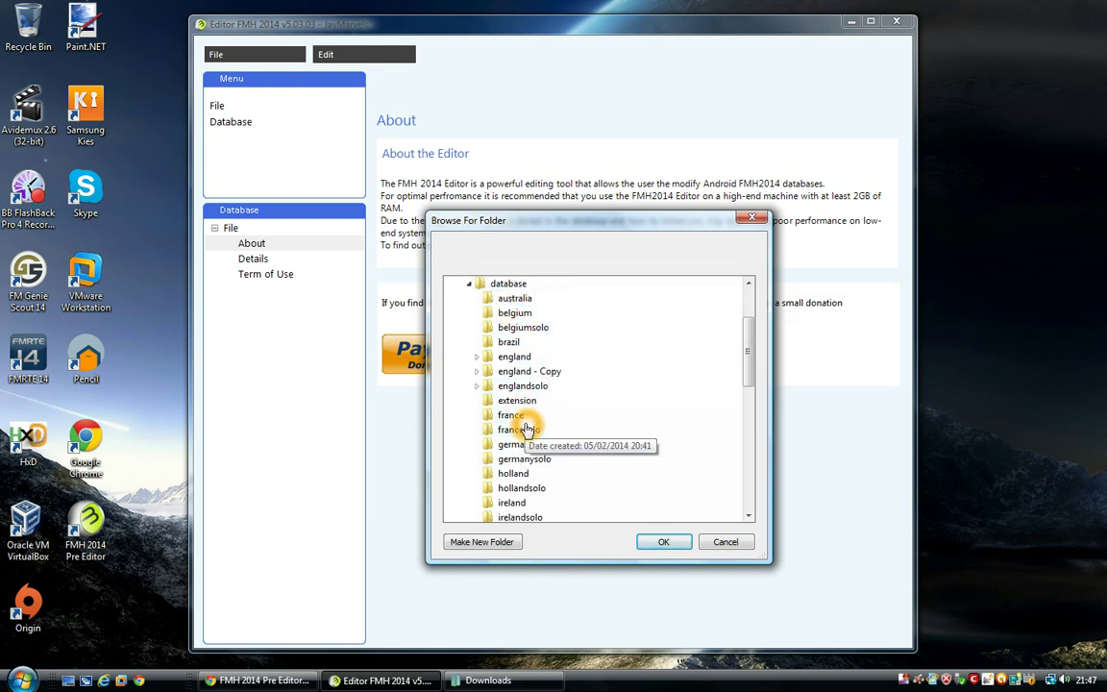
Step: Look through the belgiumsolo, englandsolo, francesolo, germanysolo and germany folders
left_click(492, 286)
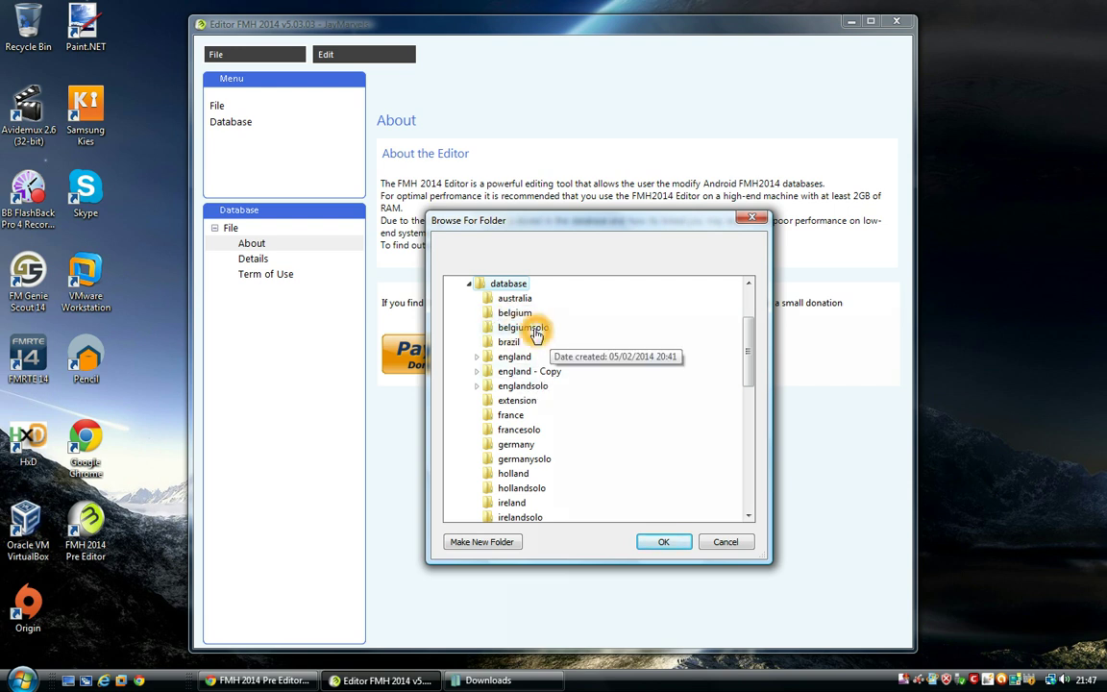
left_click(539, 331)
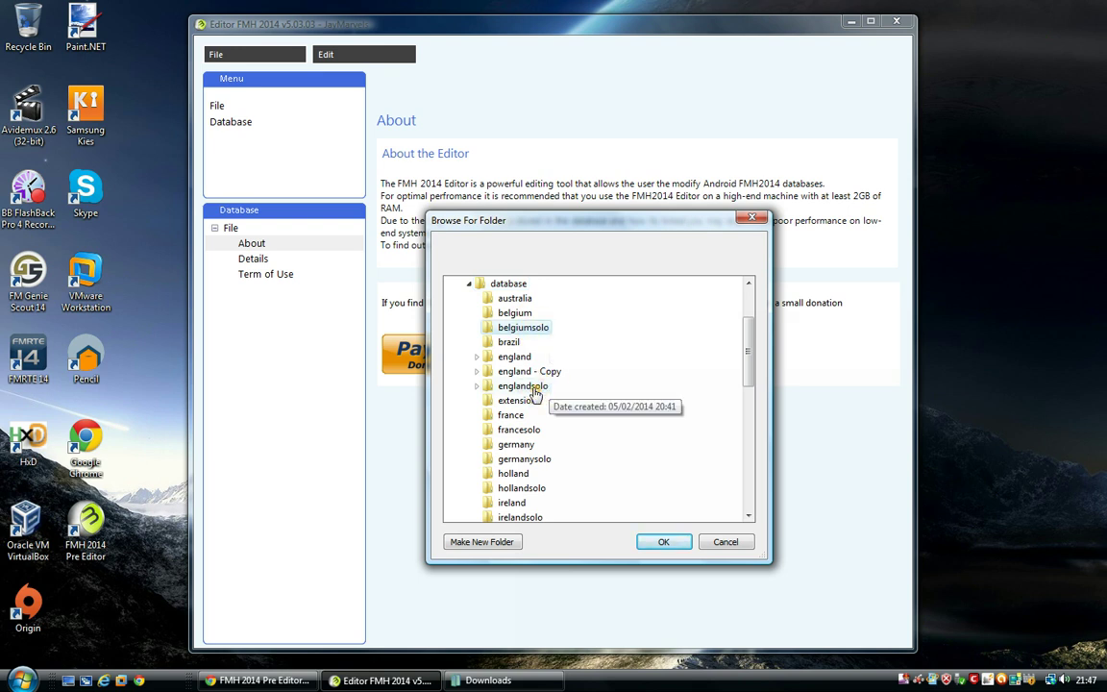
left_click(535, 392)
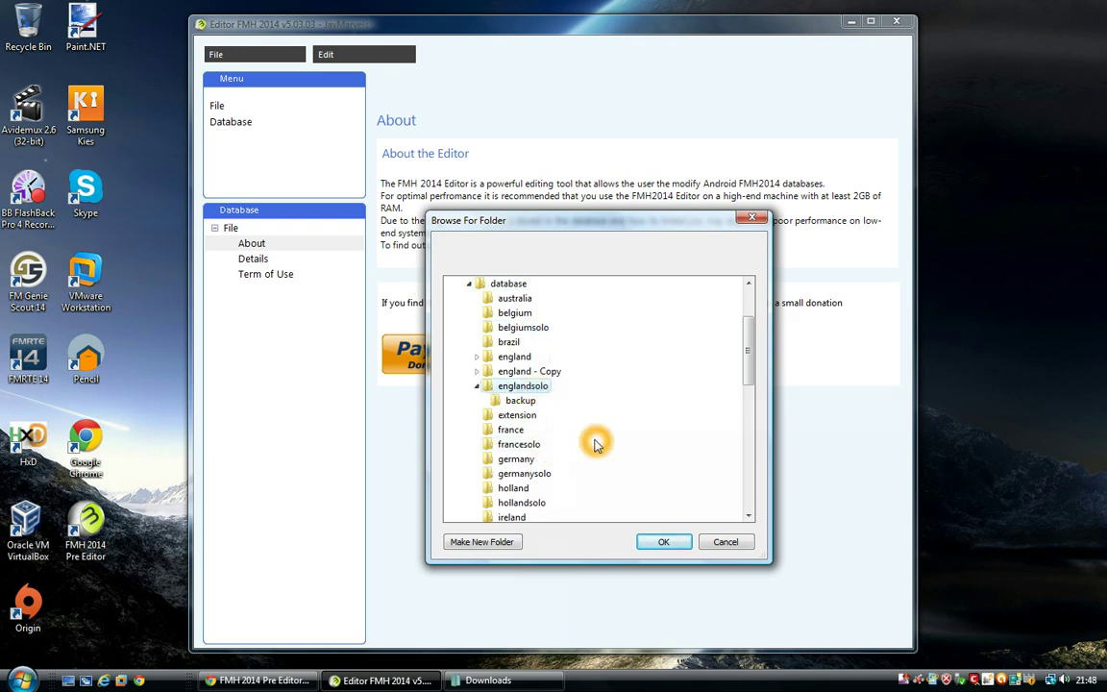
left_click(520, 445)
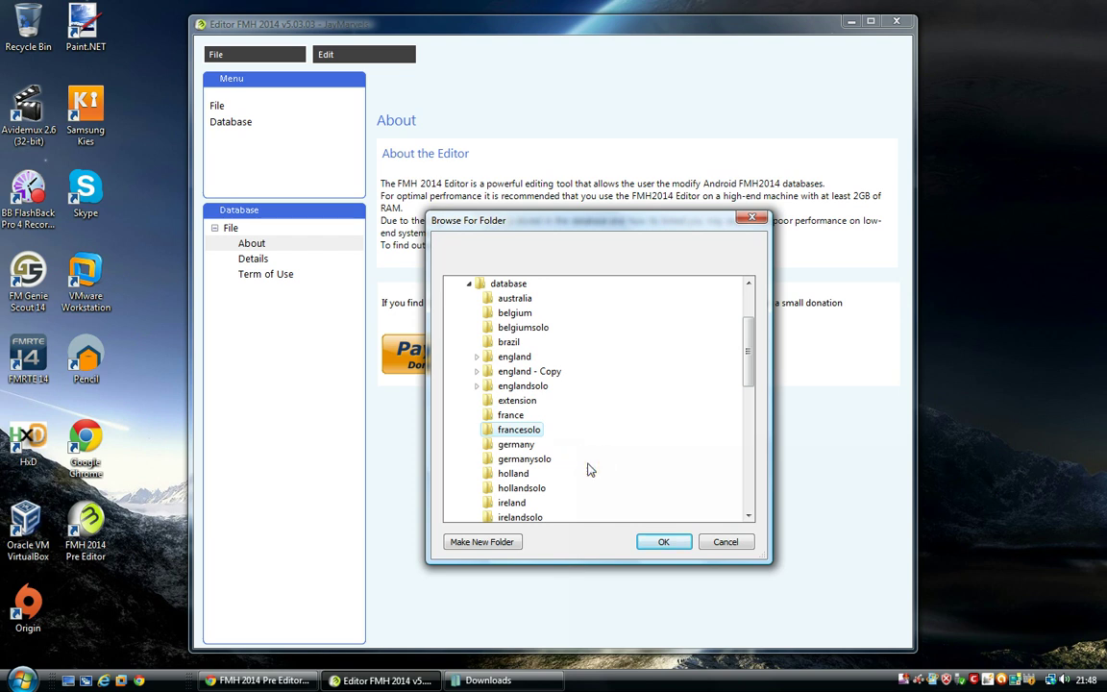
left_click(527, 459)
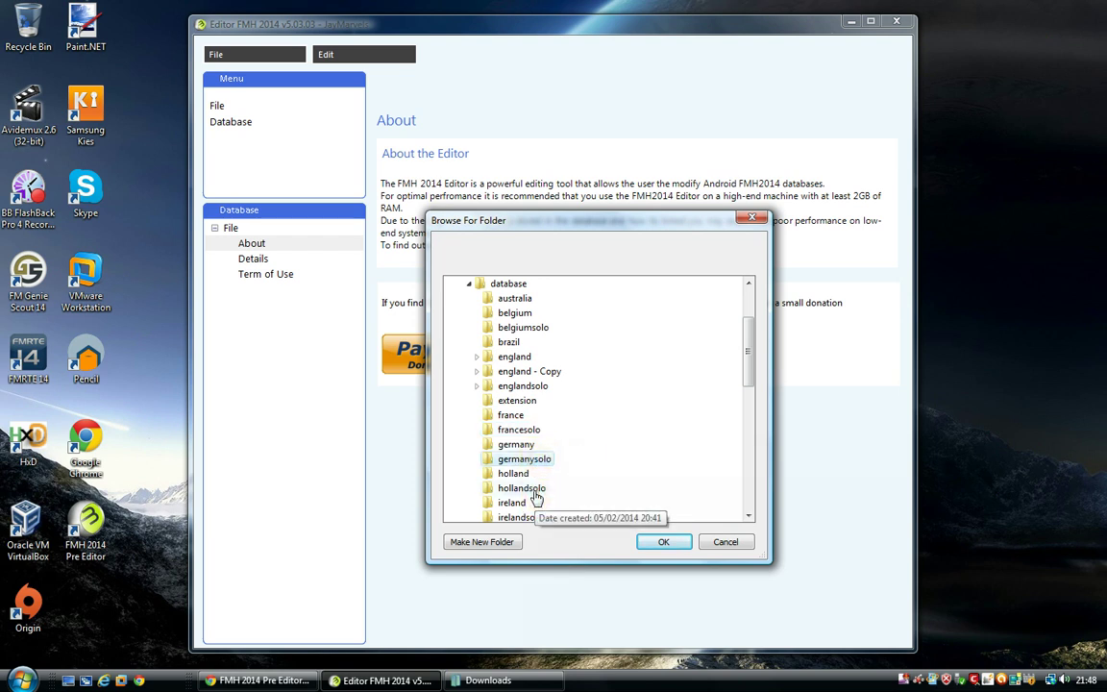
left_click(583, 444)
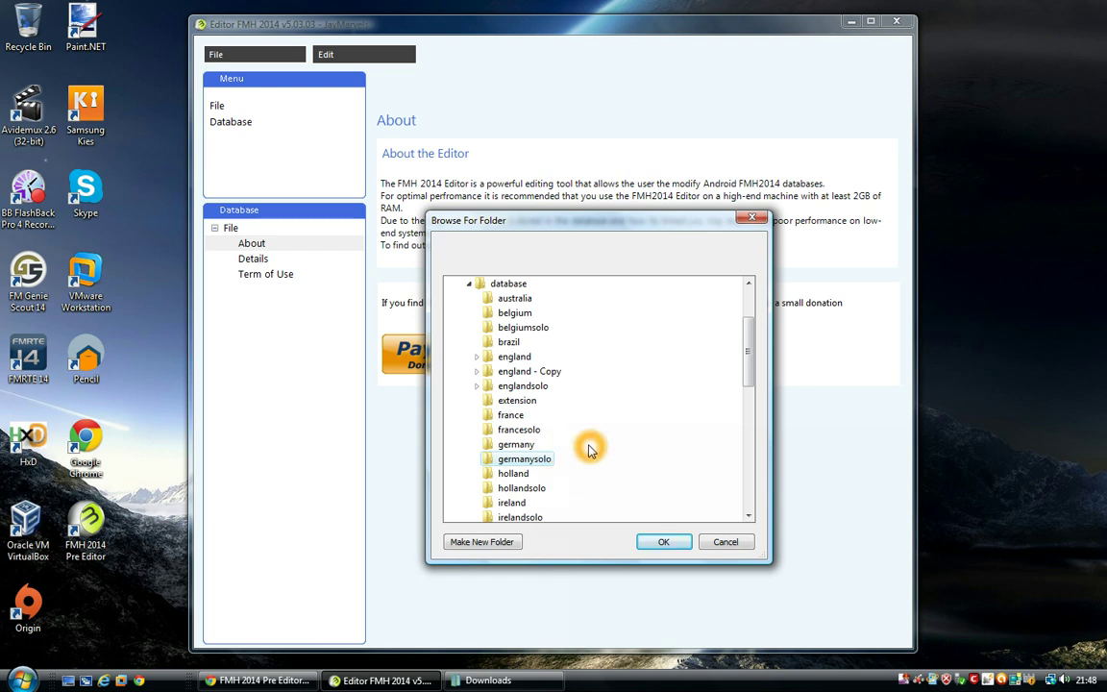
left_click(517, 444)
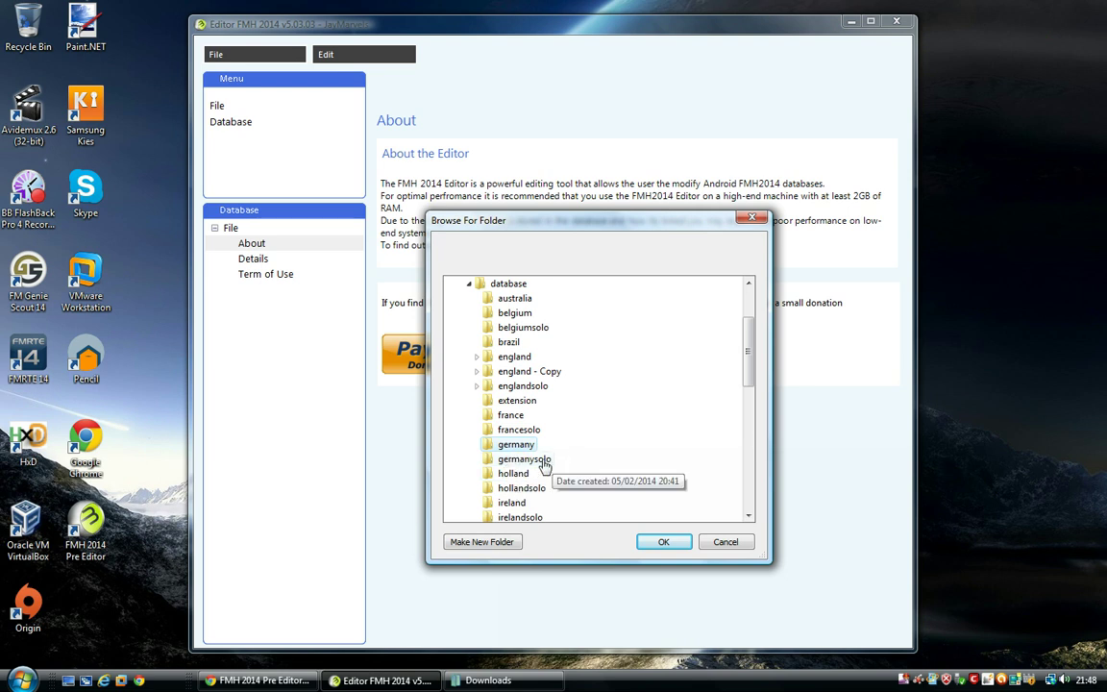
left_click(543, 461)
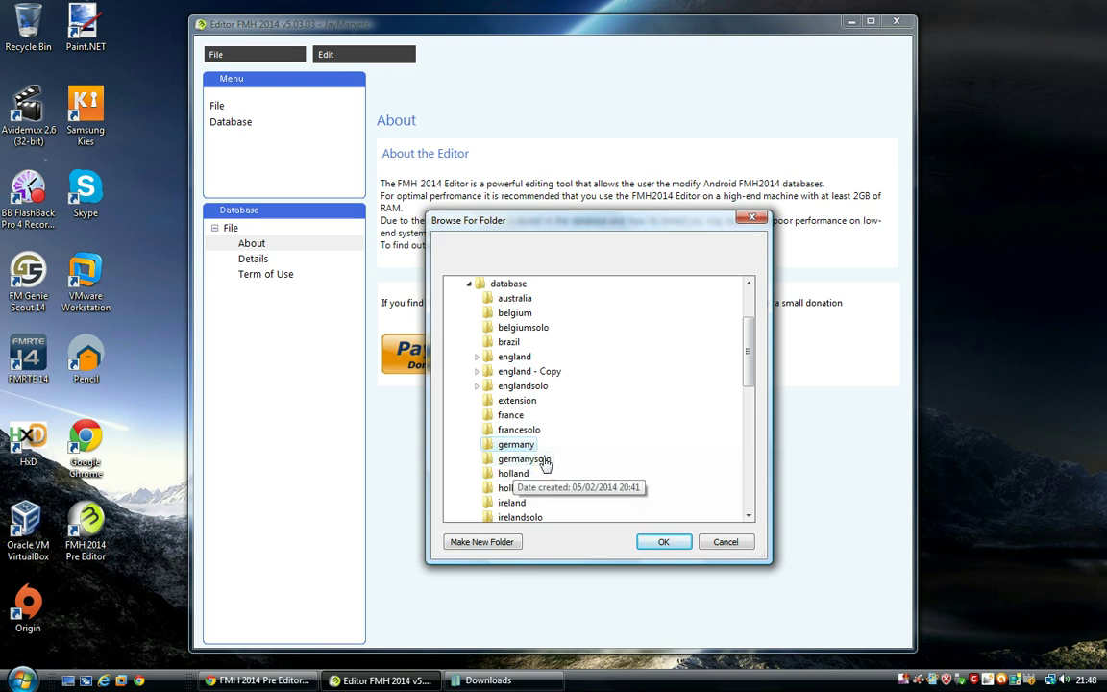
left_click(543, 464)
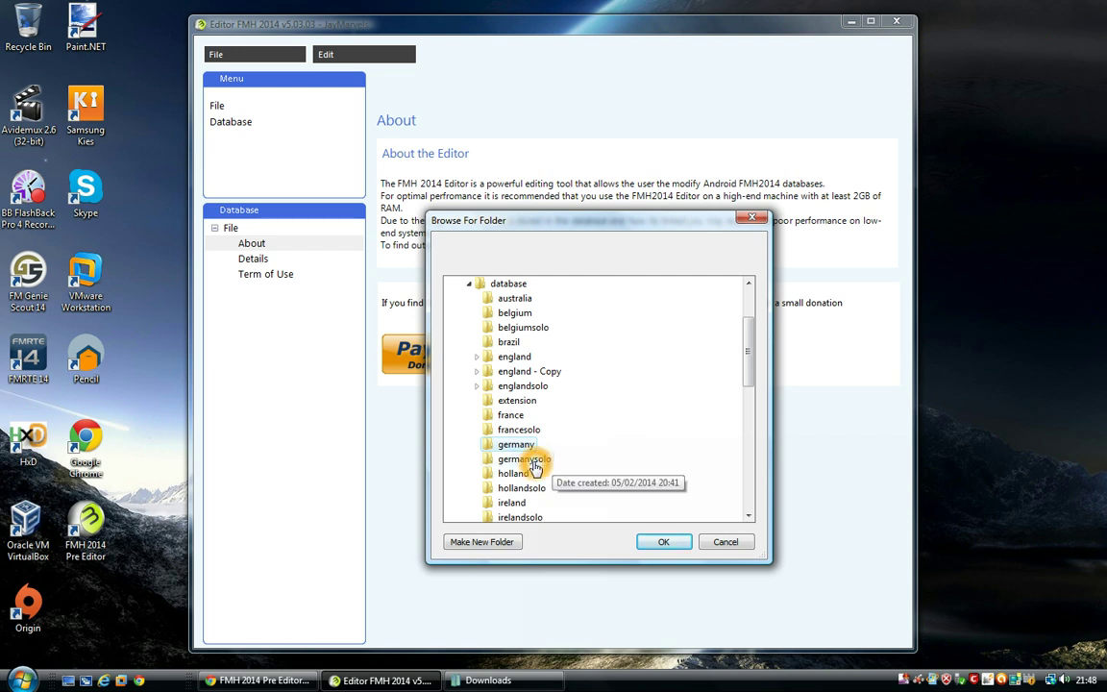
left_click(620, 455)
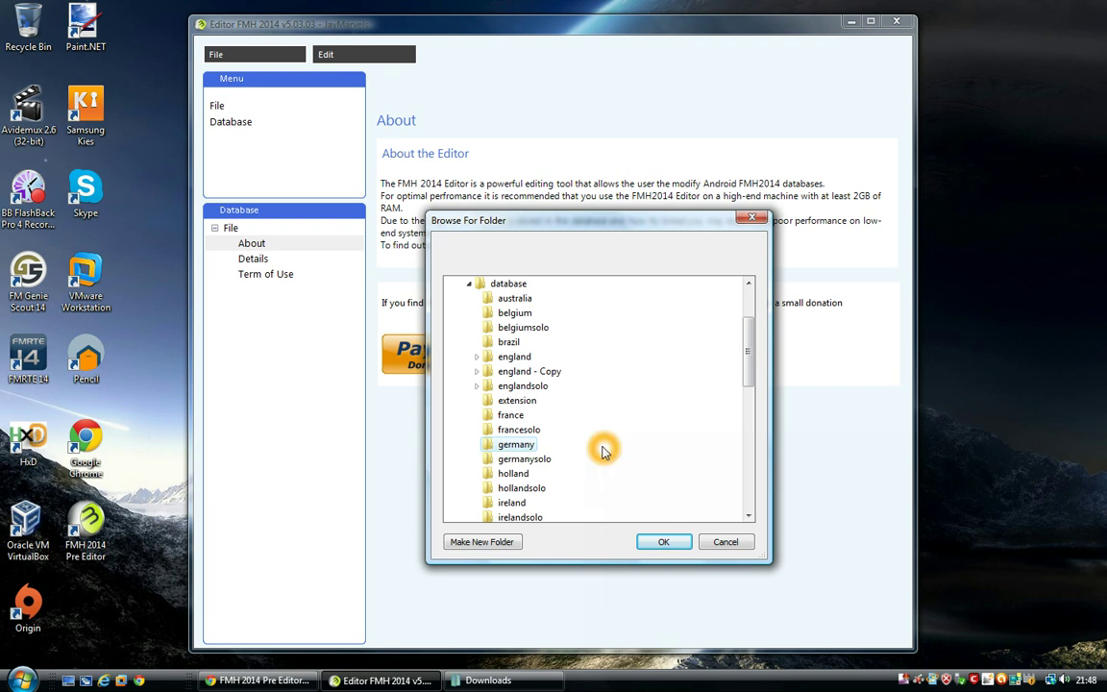
Step: Load englandsolo as the database and confirm the file check and success messages
double_click(538, 385)
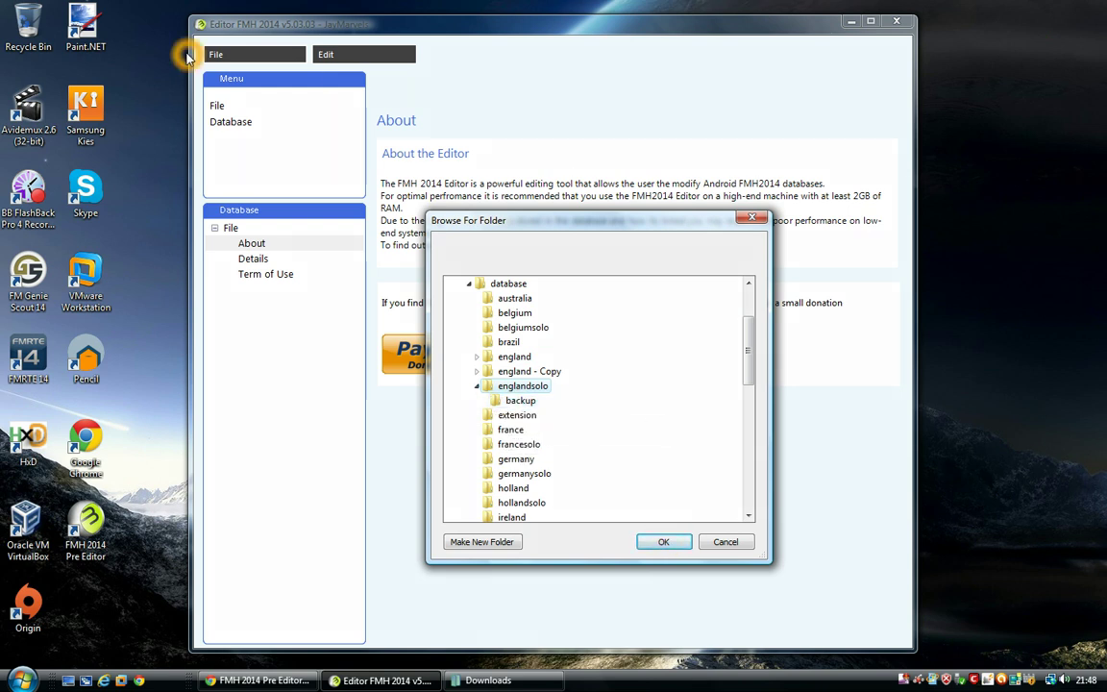
left_click(662, 543)
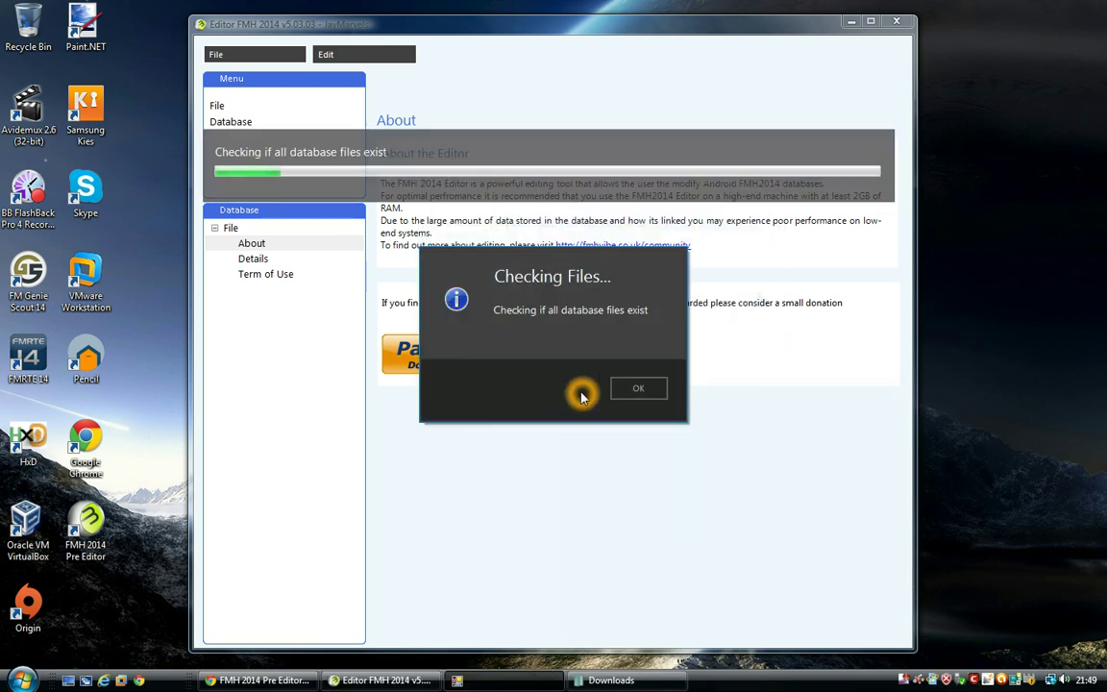
left_click(637, 390)
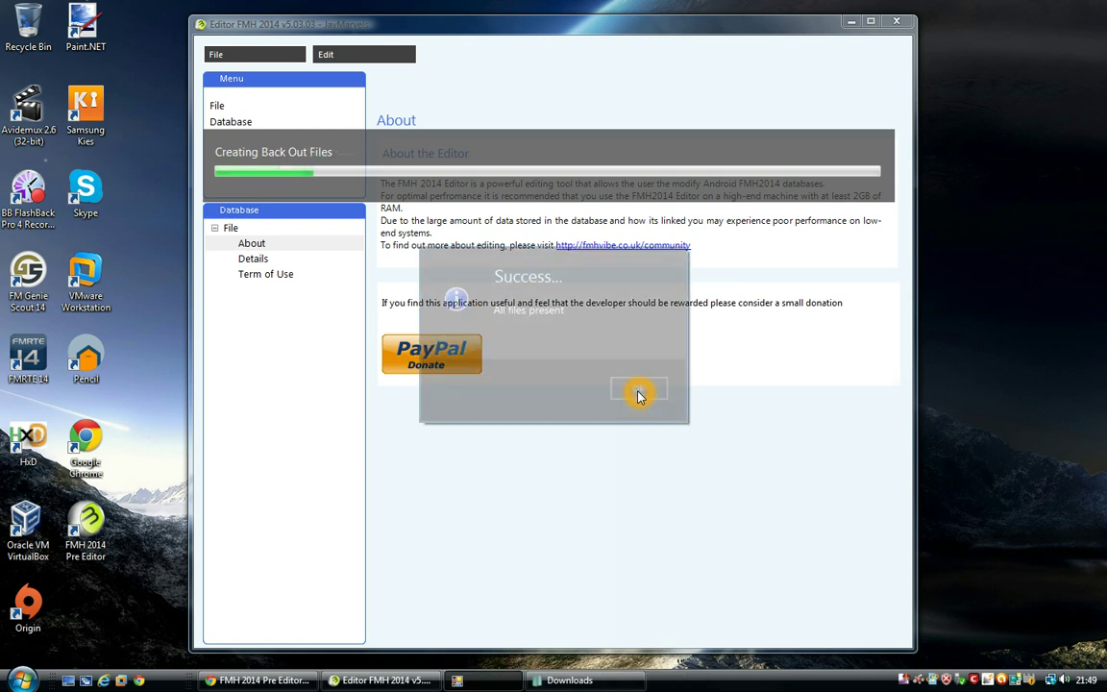
left_click(637, 391)
left_click(395, 174)
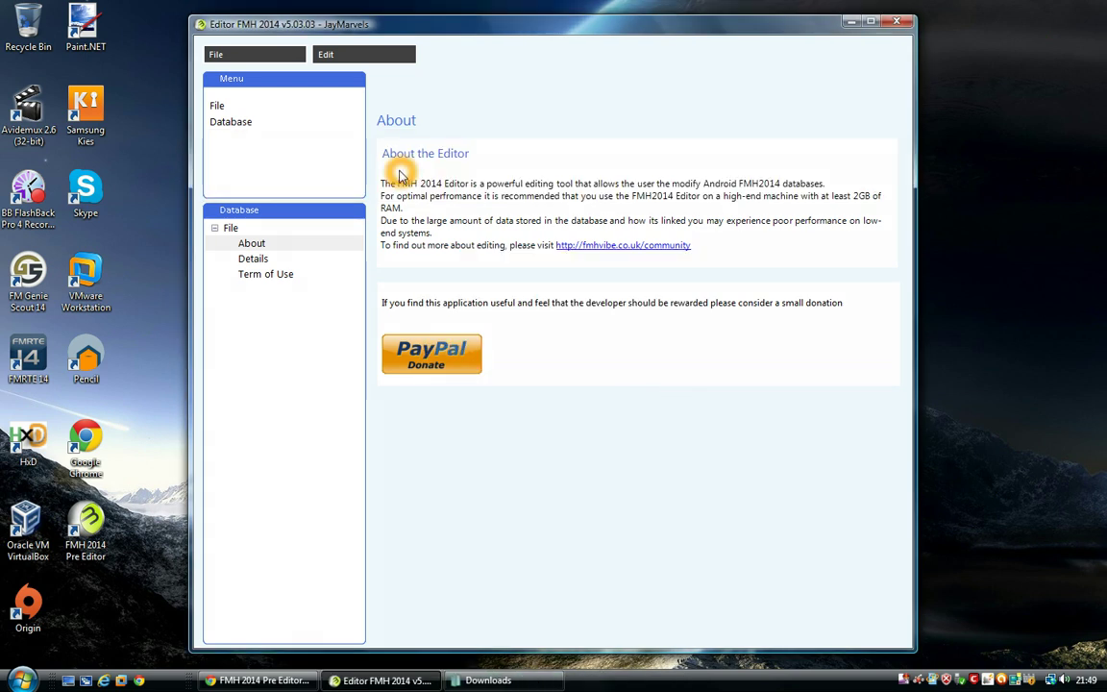
Step: Open the Database section and browse the Clubs, Continents, Competitions, Nations, Players and Staff tables
left_click(382, 192)
left_click(235, 126)
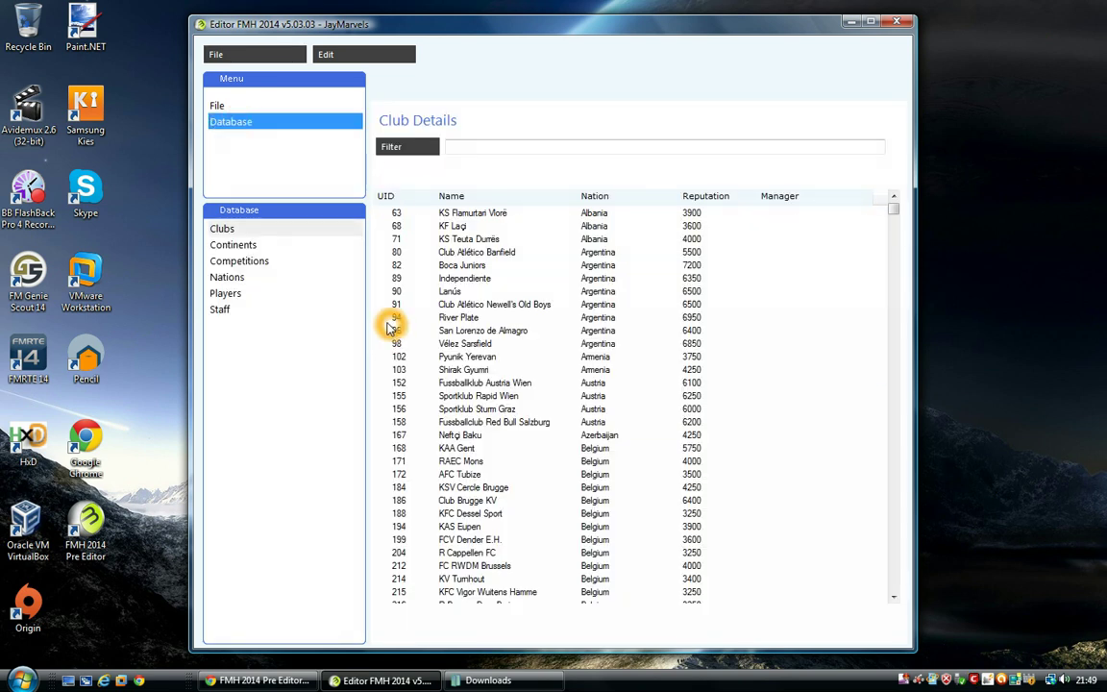
left_click(218, 231)
left_click(238, 246)
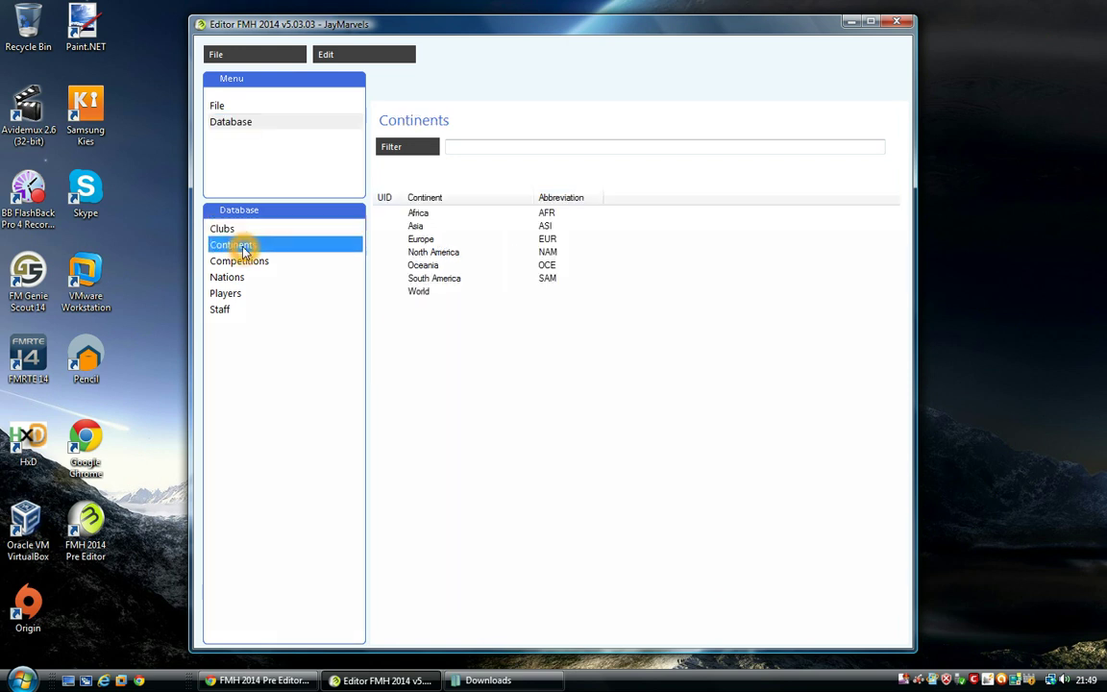
left_click(247, 263)
left_click(225, 278)
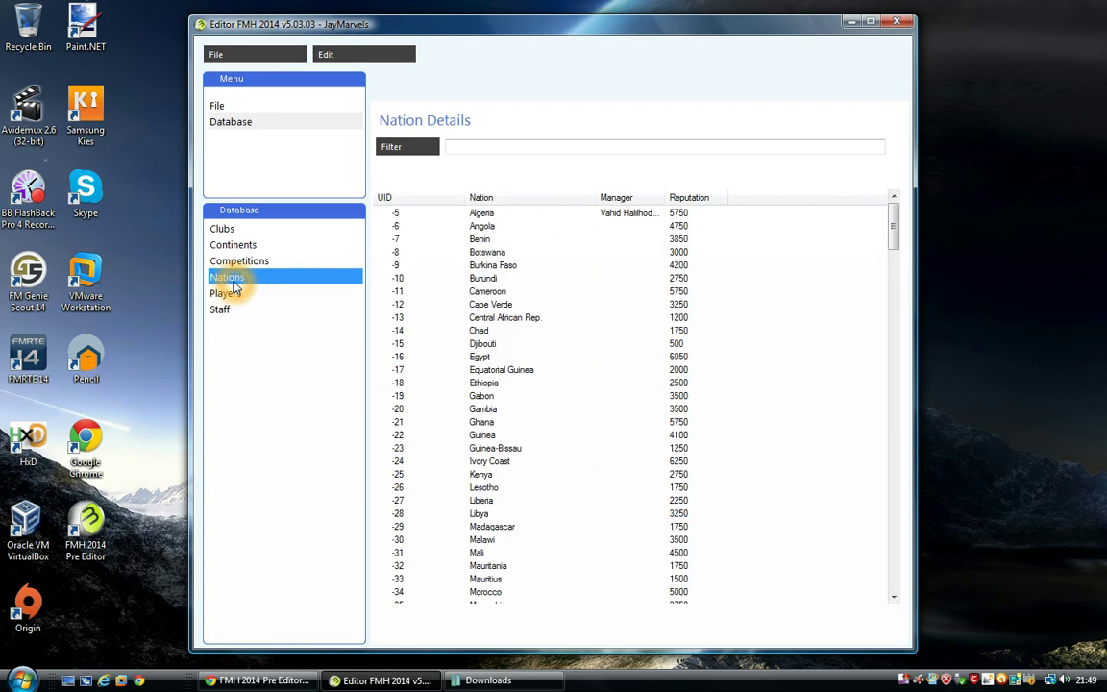
left_click(227, 293)
left_click(223, 308)
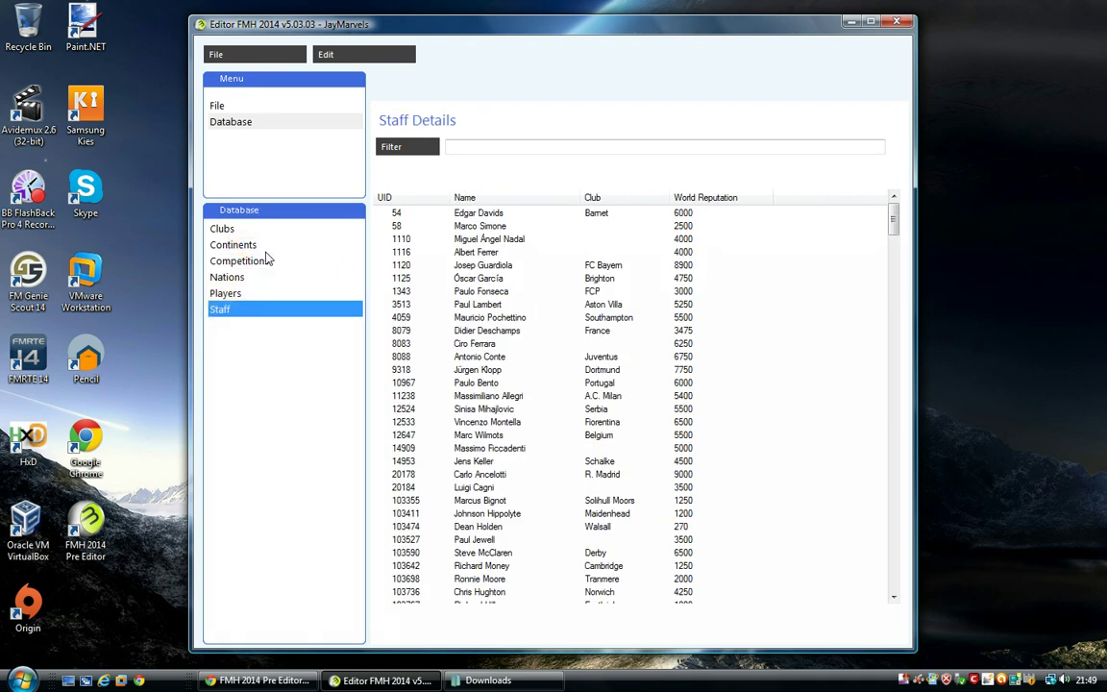
Step: Go back through Continents to the Club Details list, showing Boca Juniors at 7200 reputation
left_click(239, 245)
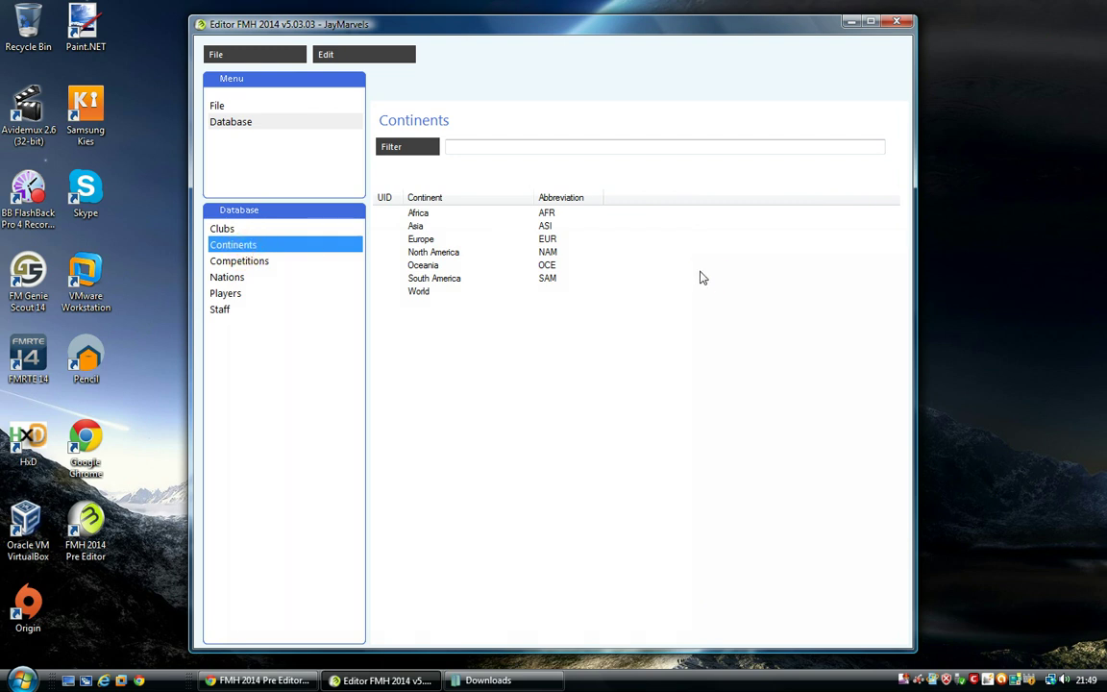
left_click(702, 278)
left_click(221, 231)
left_click(225, 233)
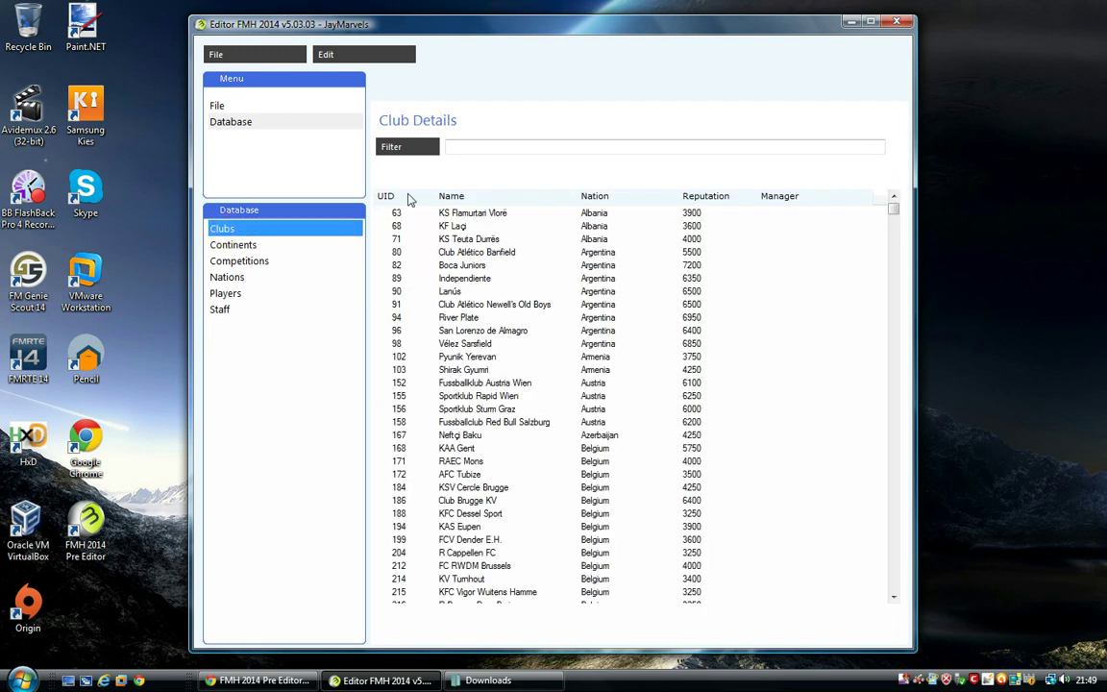
left_click(477, 148)
left_click(384, 201)
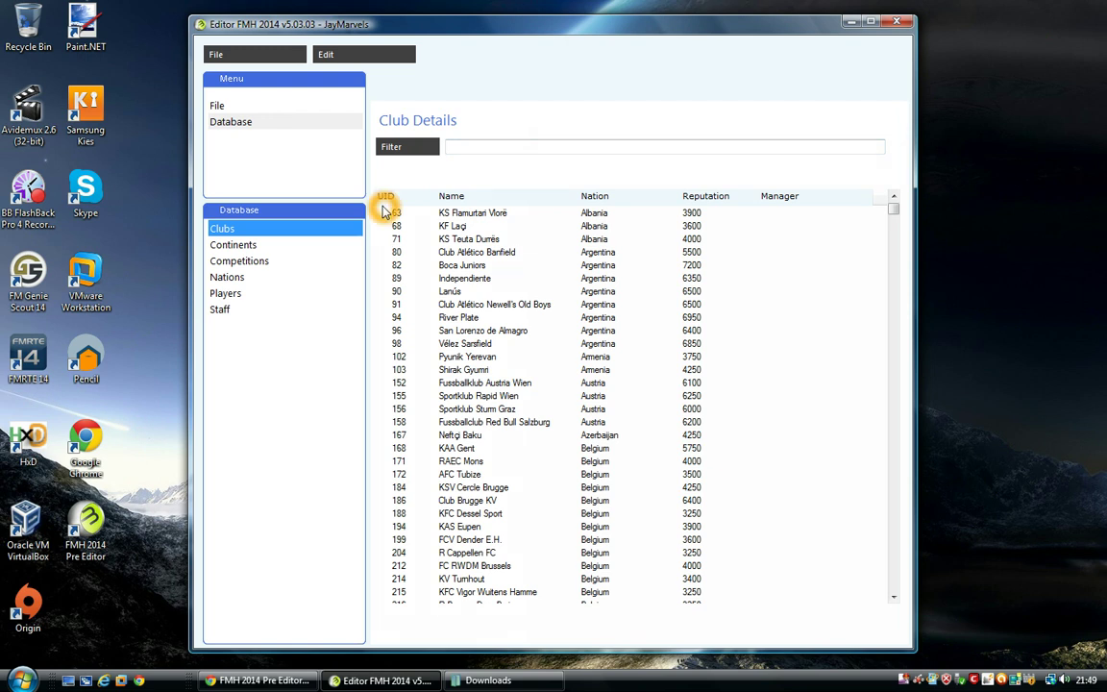
left_click(435, 315)
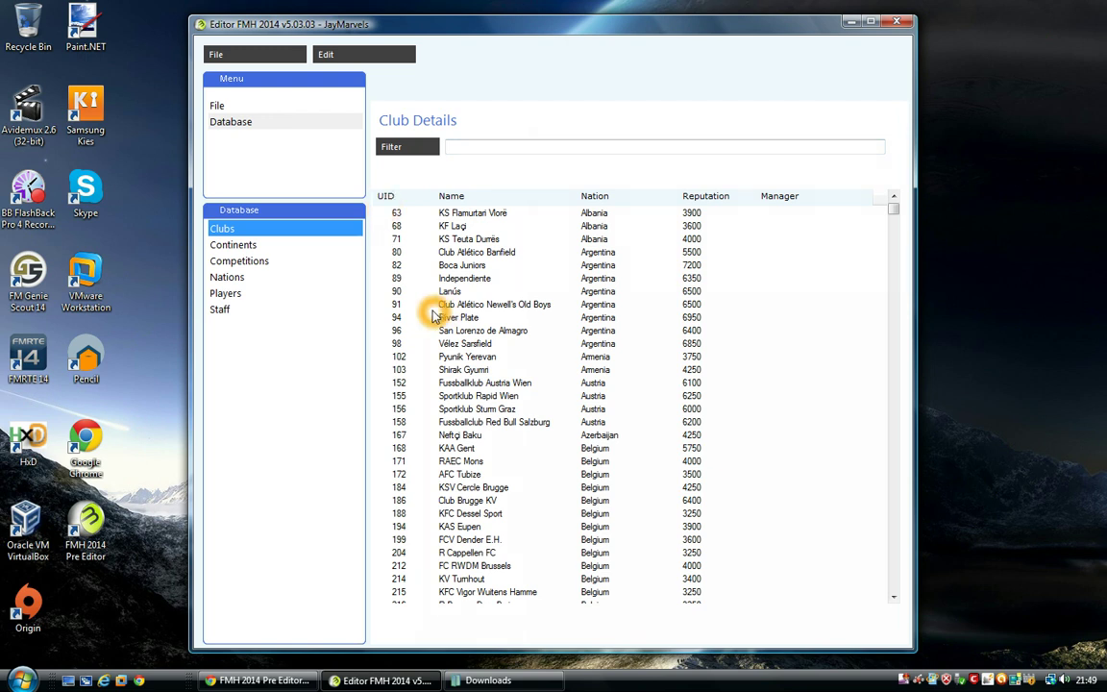
left_click(479, 146)
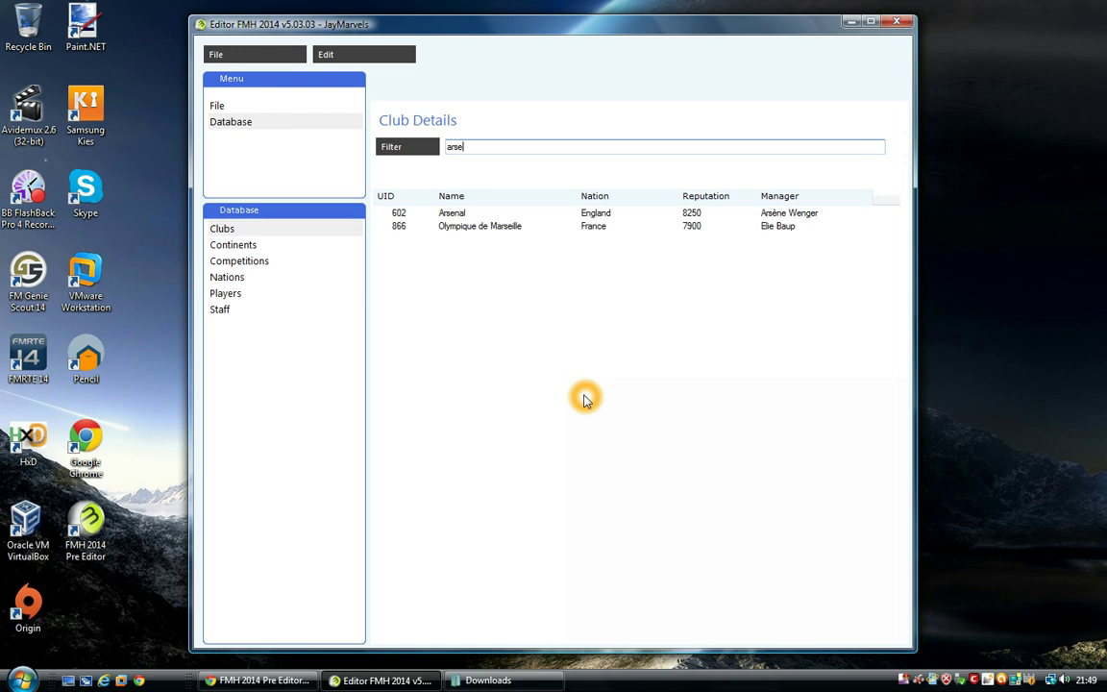
left_click_drag(465, 147, 346, 136)
key("BackSpace")
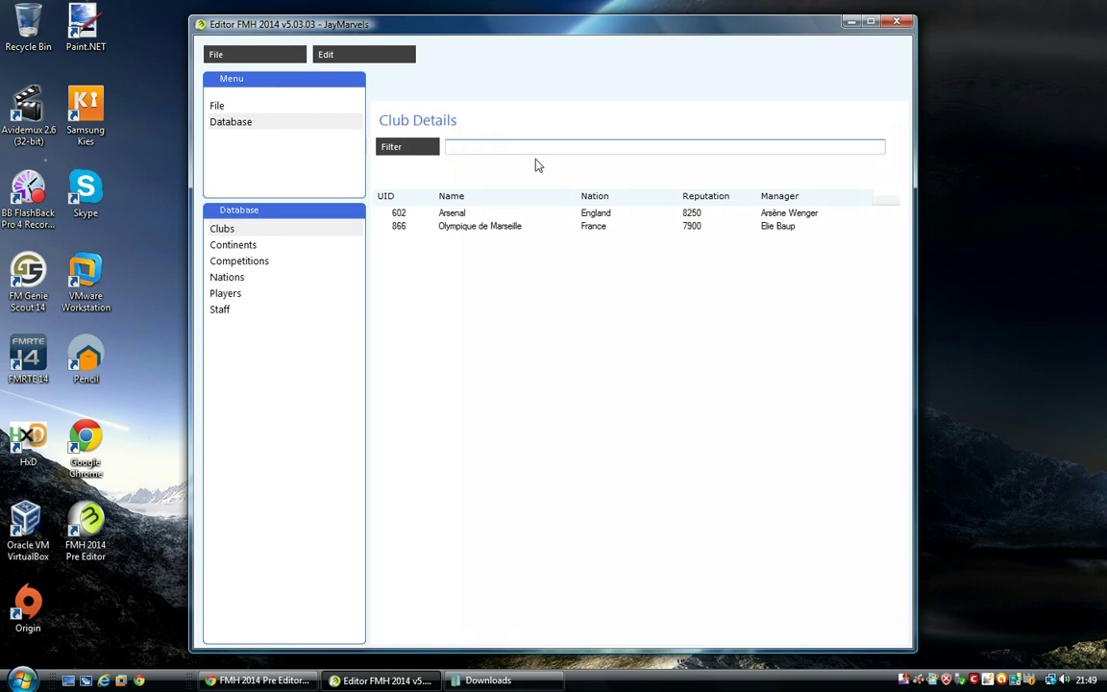
left_click(544, 165)
left_click(519, 267)
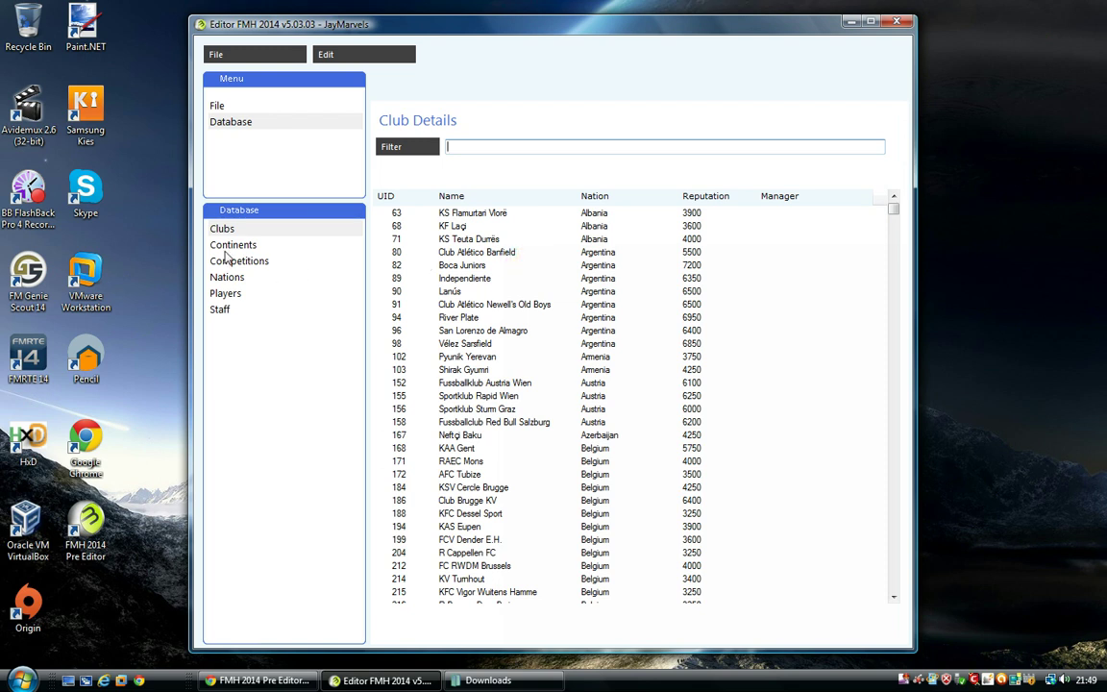
left_click(222, 308)
left_click(226, 293)
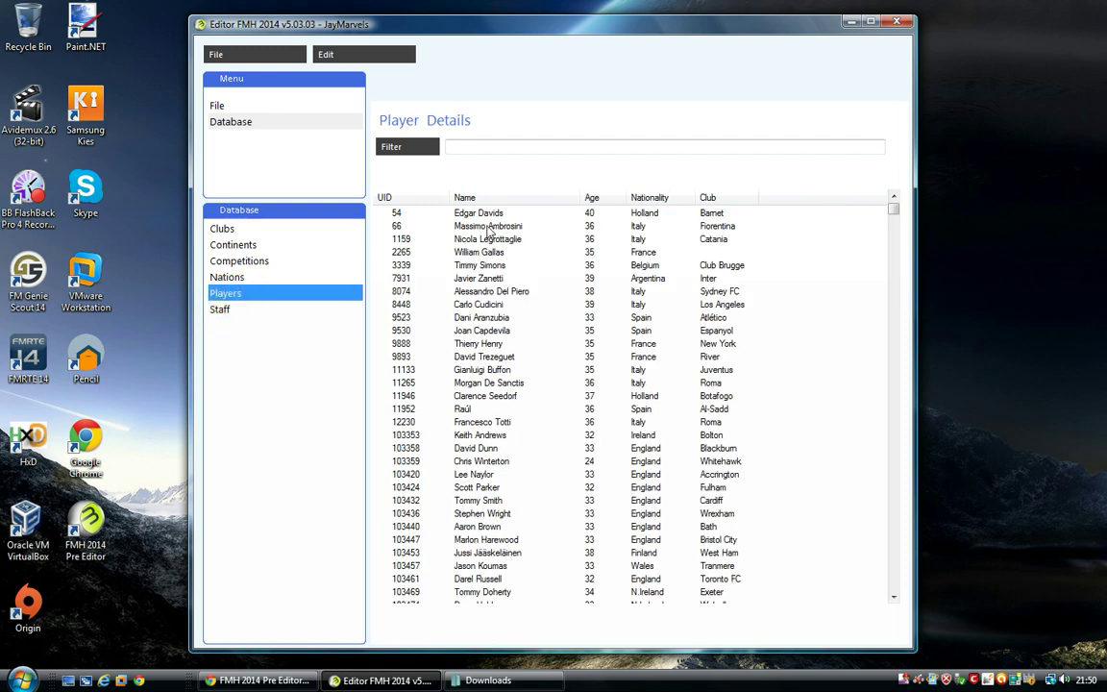
left_click(241, 230)
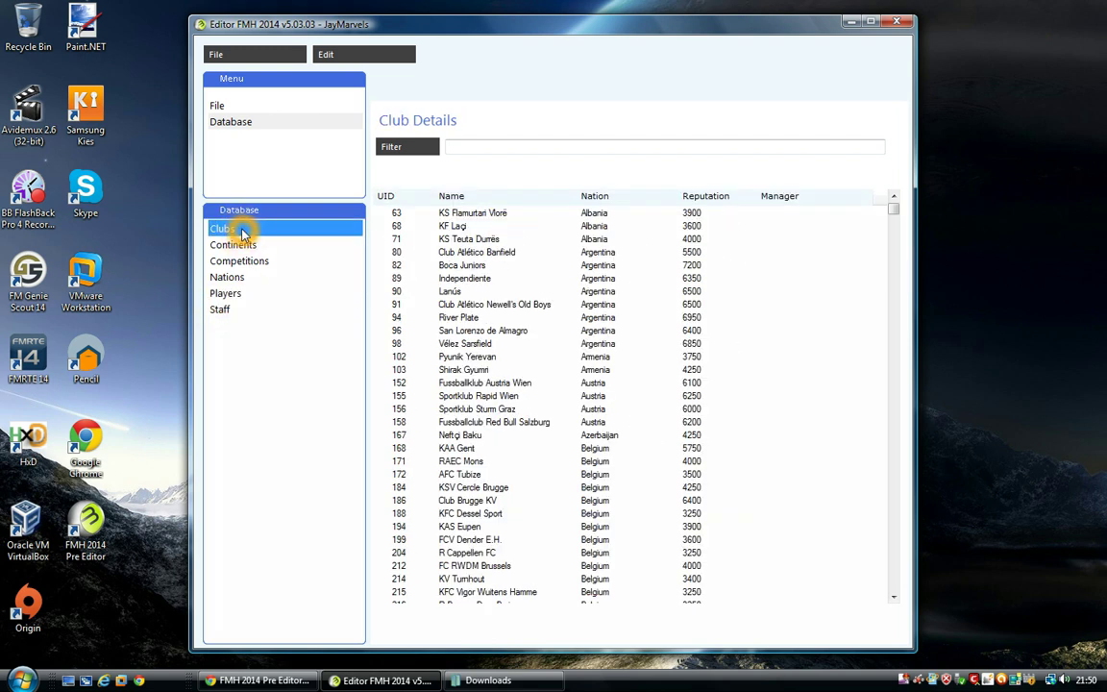
left_click(471, 320)
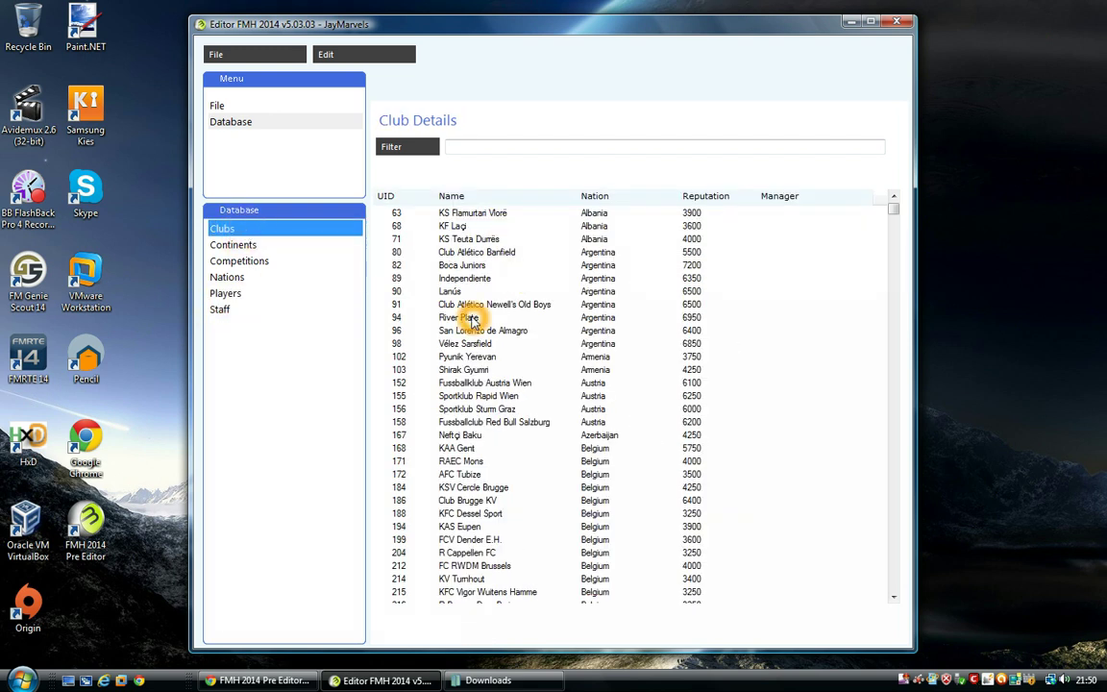
double_click(471, 320)
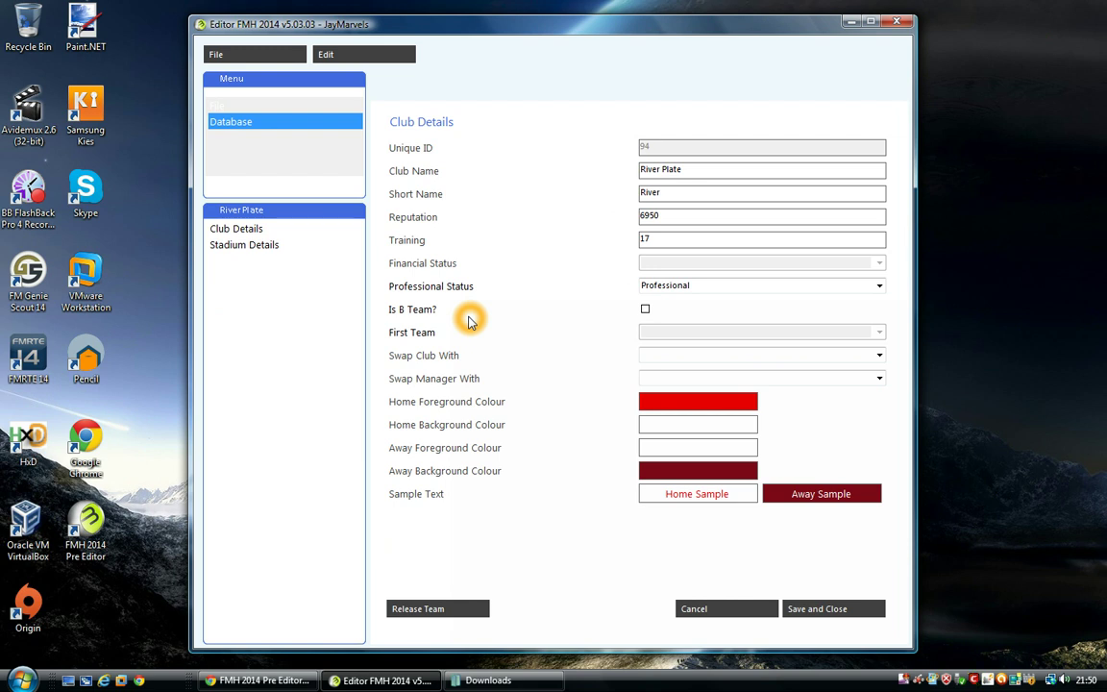
left_click(245, 244)
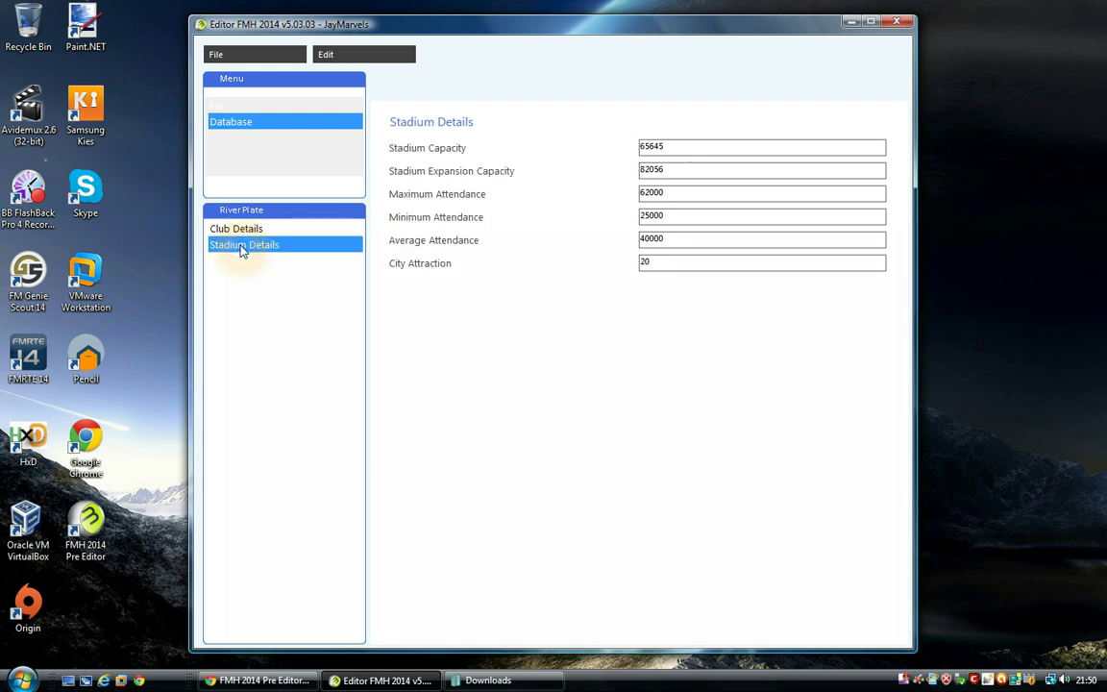
left_click(238, 230)
left_click(722, 613)
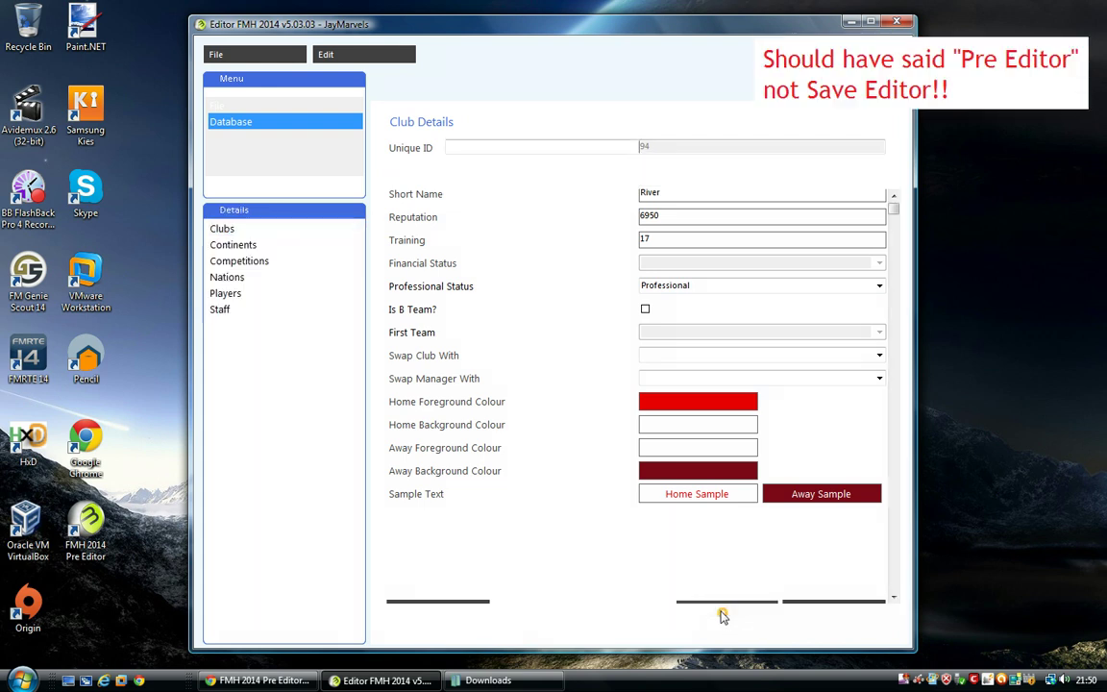